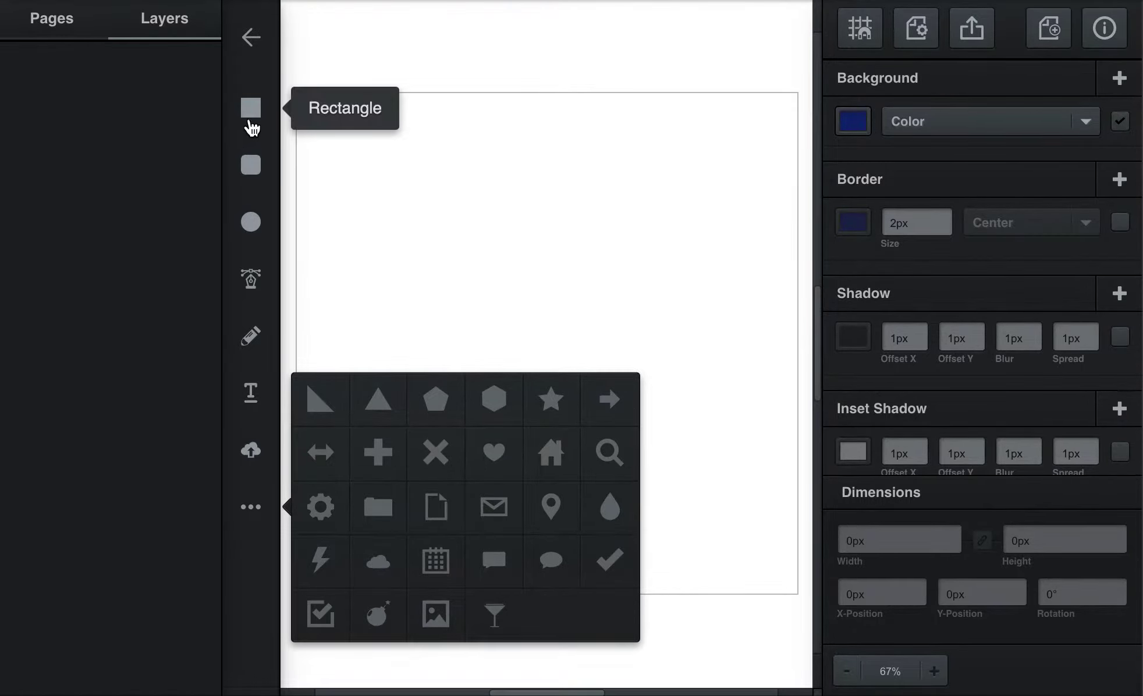
# Draw a filled square about 143 px wide at the artboard's upper left and a circle about 201 px across to its right
pyautogui.click(253, 112)
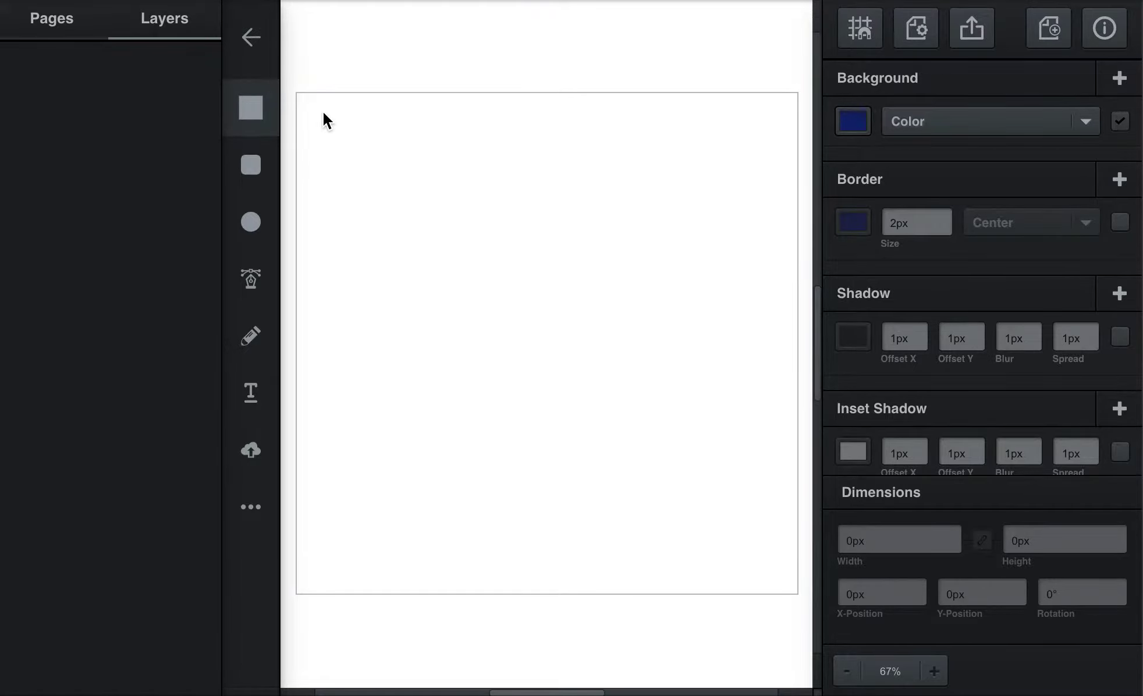
pyautogui.moveTo(342, 155); pyautogui.dragTo(357, 267)
pyautogui.click(250, 222)
pyautogui.click(541, 166)
pyautogui.moveTo(540, 165); pyautogui.dragTo(698, 287)
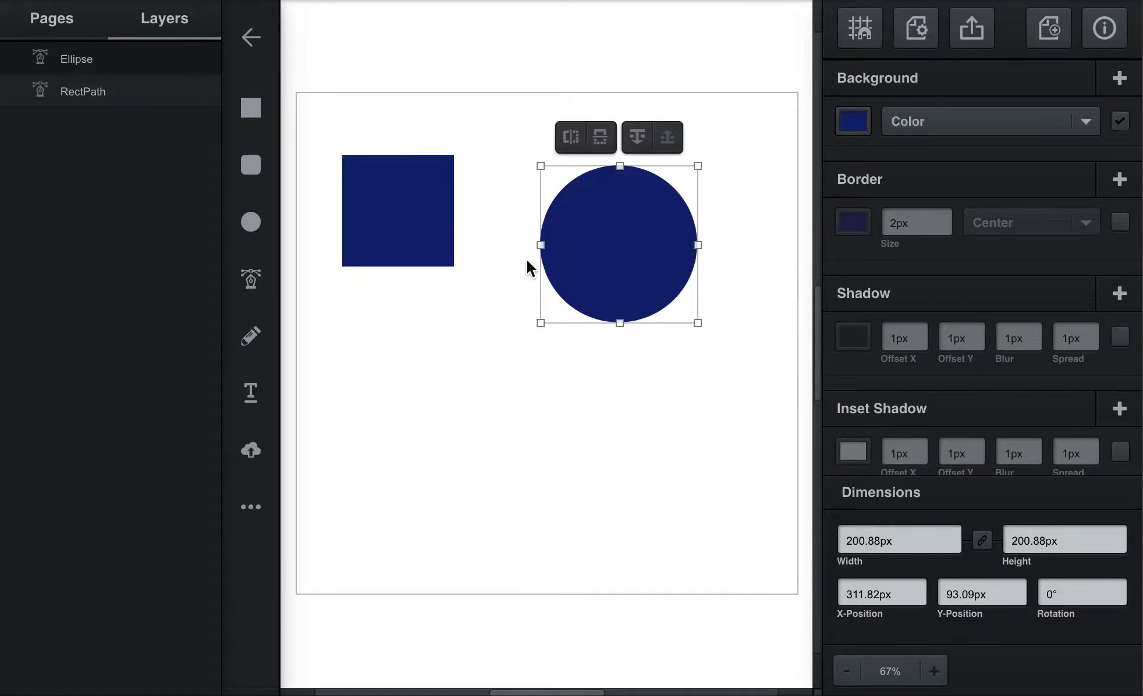
# Draw a closed, zigzag-shaped polygon with six straight-line corners in the lower half of the artboard using the Pen tool
pyautogui.click(248, 281)
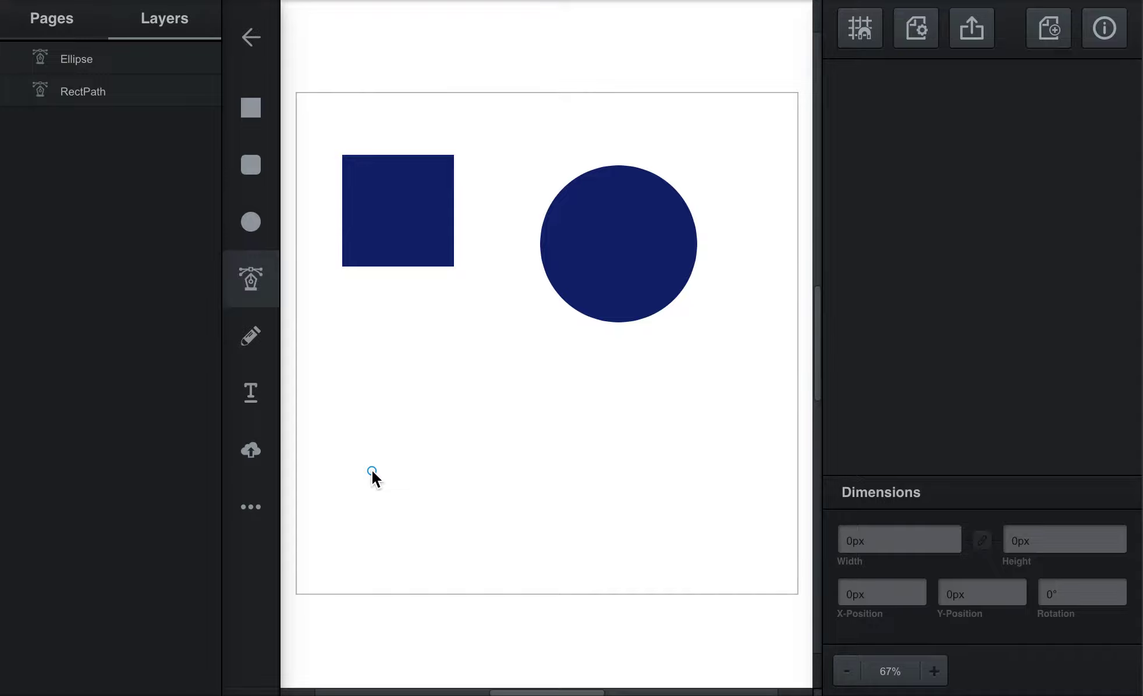
pyautogui.click(372, 471)
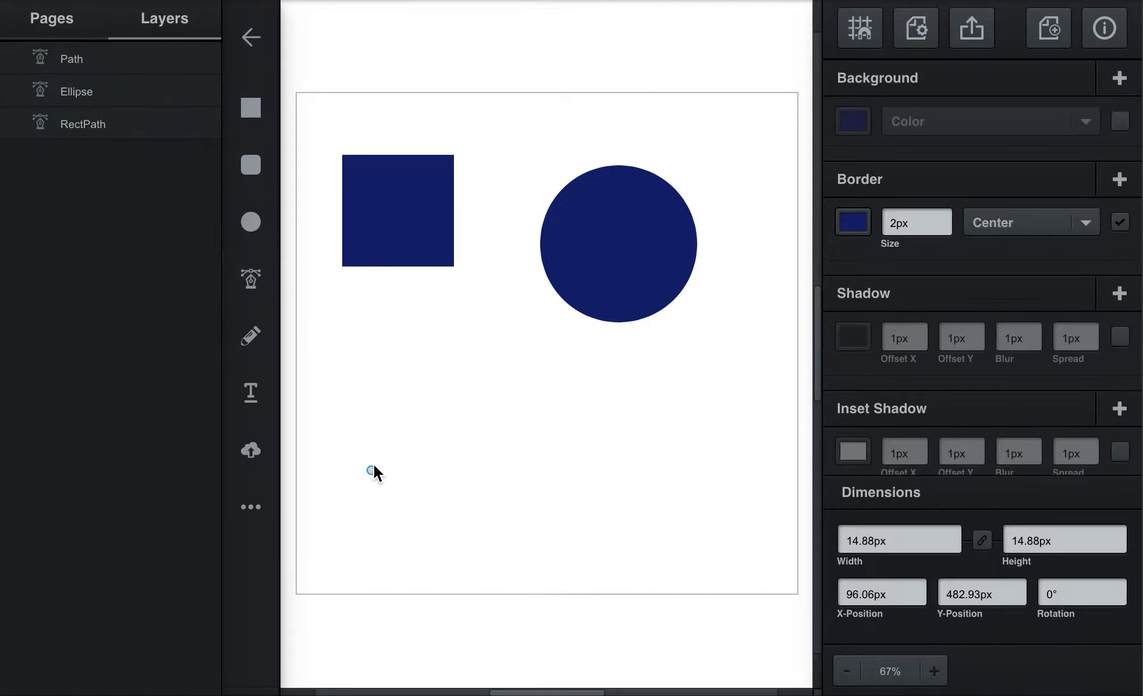
pyautogui.click(586, 385)
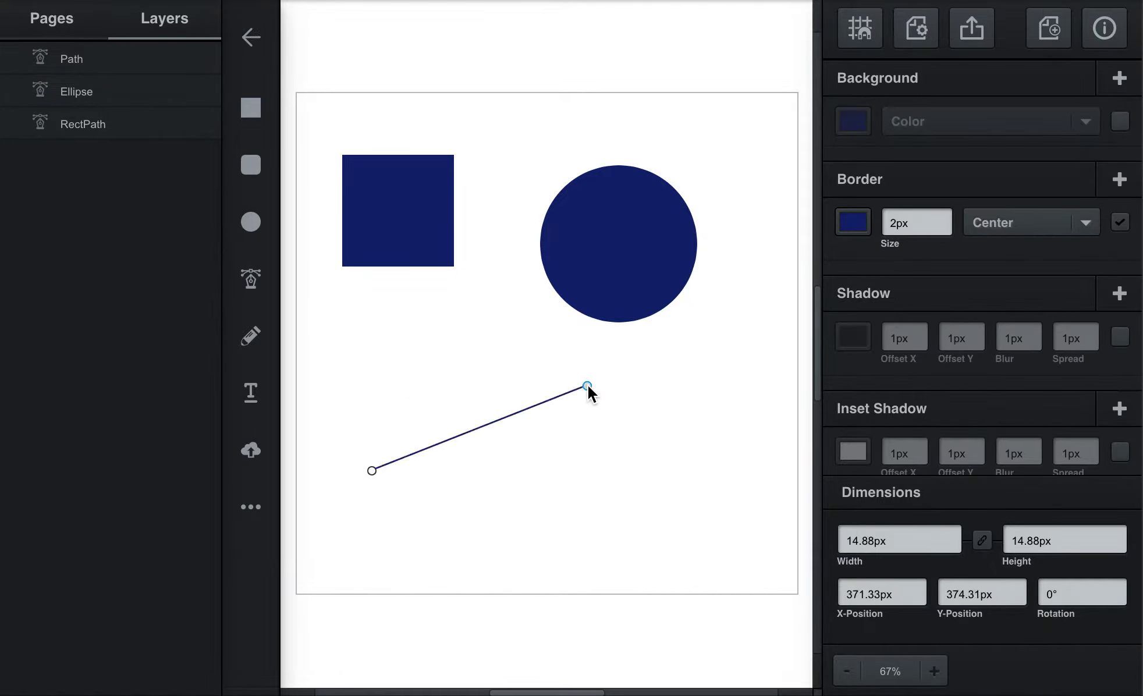
pyautogui.click(566, 478)
pyautogui.click(678, 505)
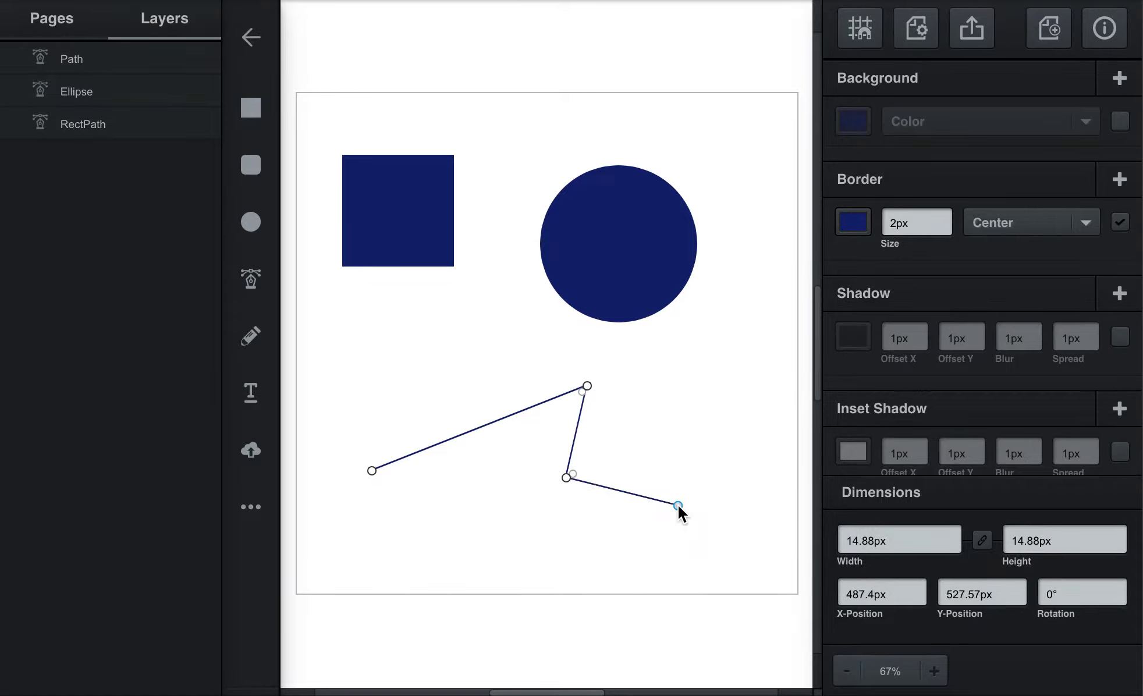
pyautogui.click(460, 604)
pyautogui.click(498, 442)
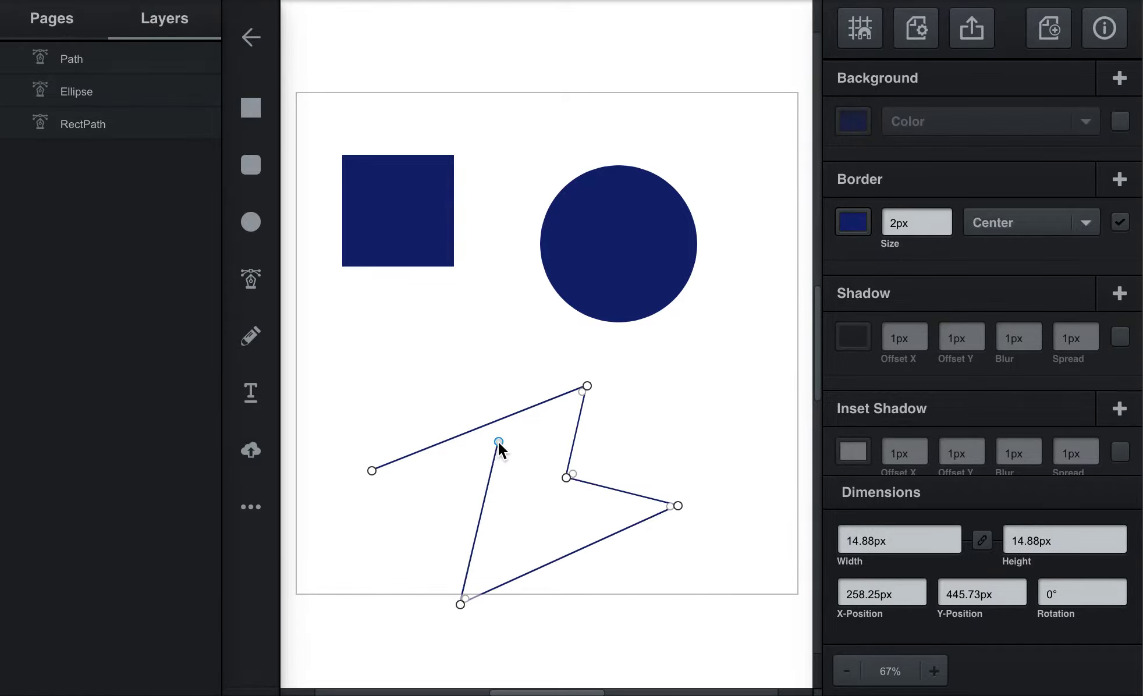
pyautogui.click(371, 471)
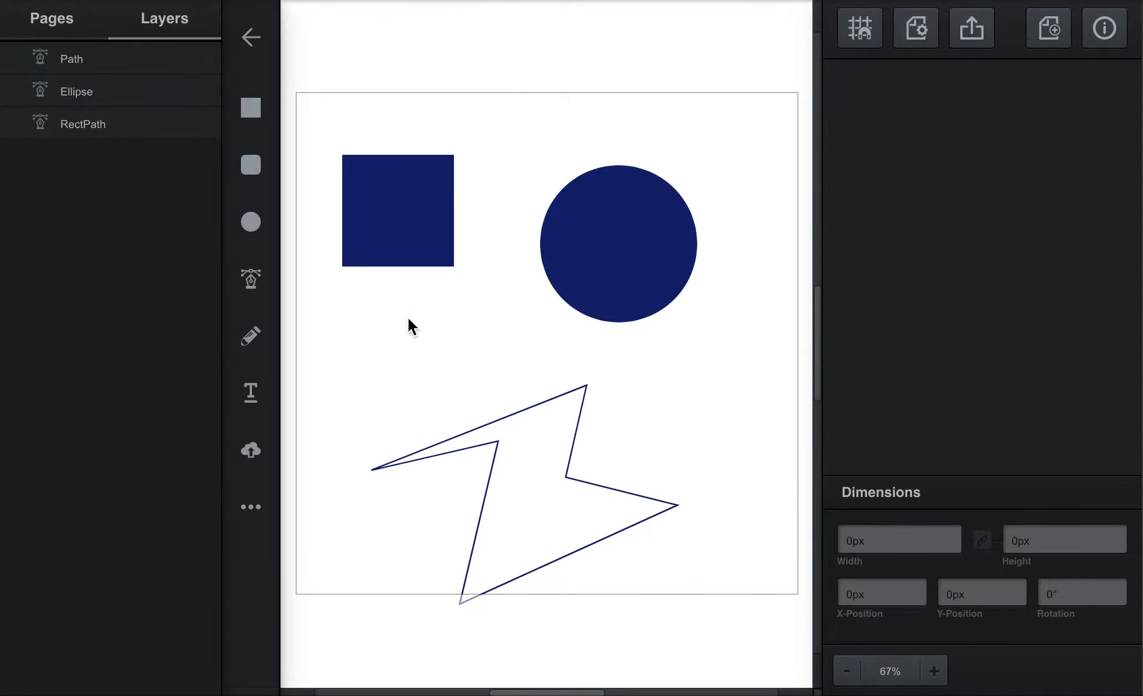
# Draw a closed four-sided outline about 134 × 113 px below the square with the Pen tool
pyautogui.click(251, 280)
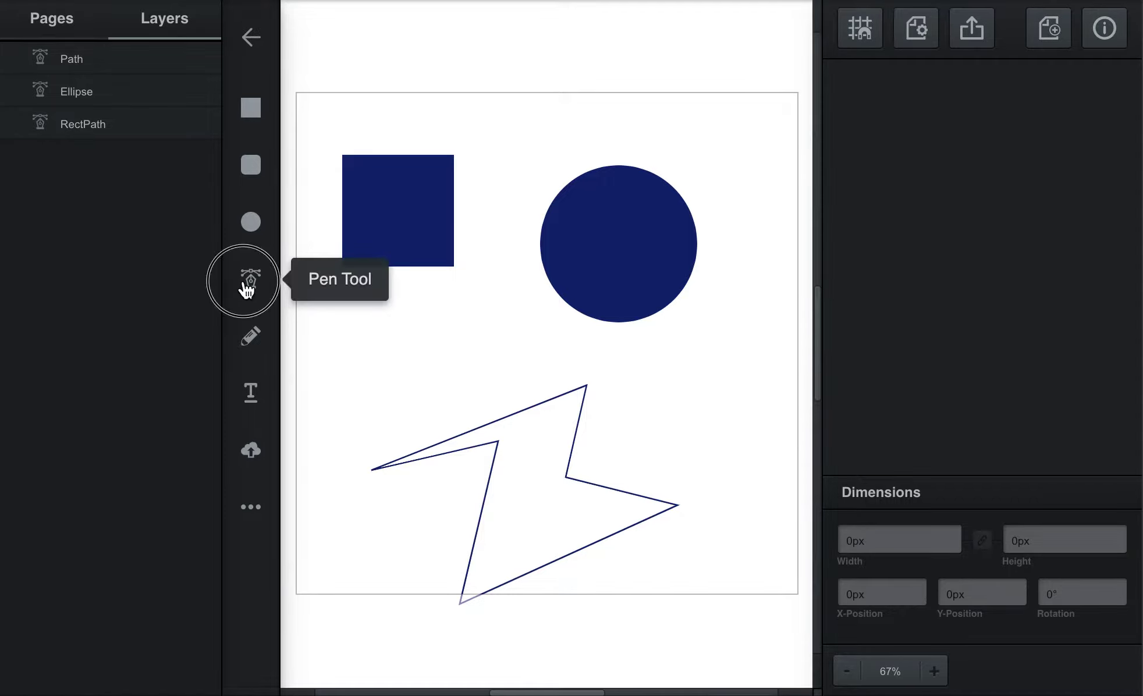
pyautogui.click(314, 371)
pyautogui.click(368, 306)
pyautogui.click(419, 343)
pyautogui.click(372, 394)
pyautogui.click(314, 371)
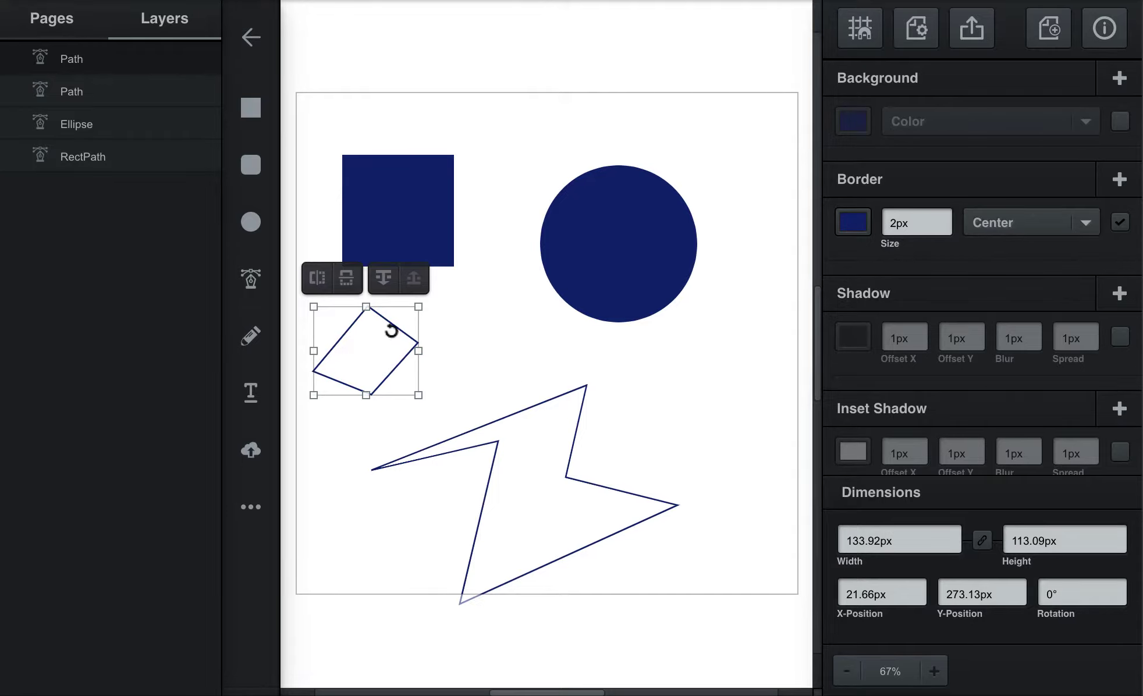
# Draw a closed, curved freeform outline around the circle with the Pen tool, using smooth anchor points
pyautogui.click(251, 283)
pyautogui.click(640, 418)
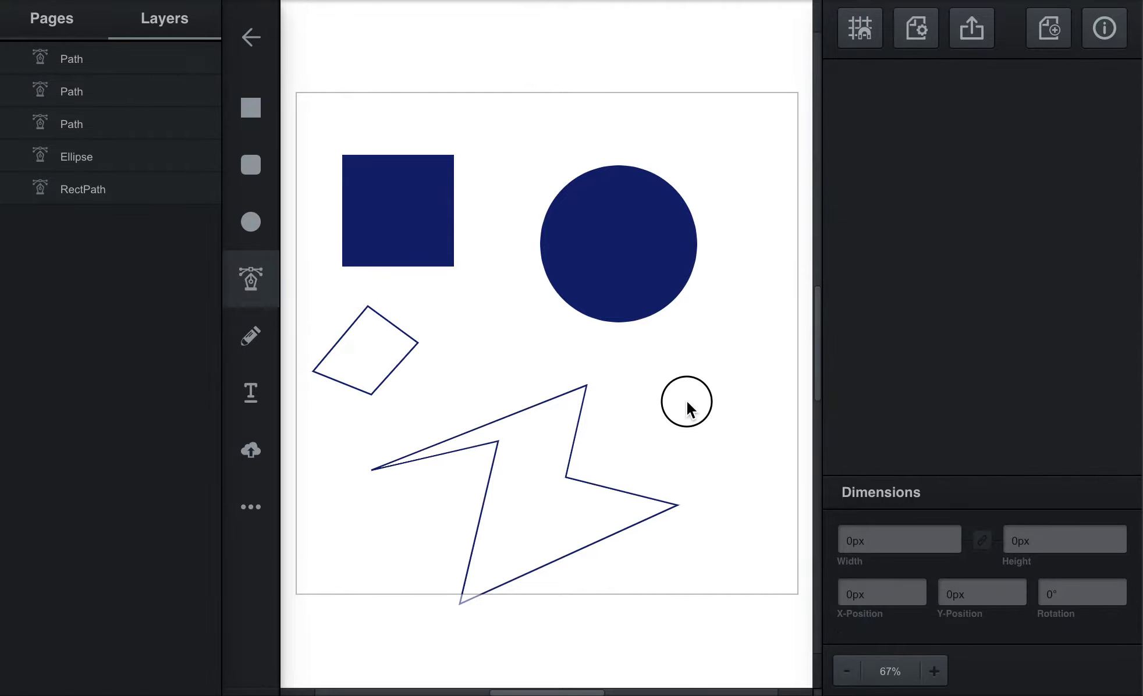
pyautogui.moveTo(767, 363); pyautogui.dragTo(715, 255)
pyautogui.moveTo(750, 217); pyautogui.dragTo(782, 156)
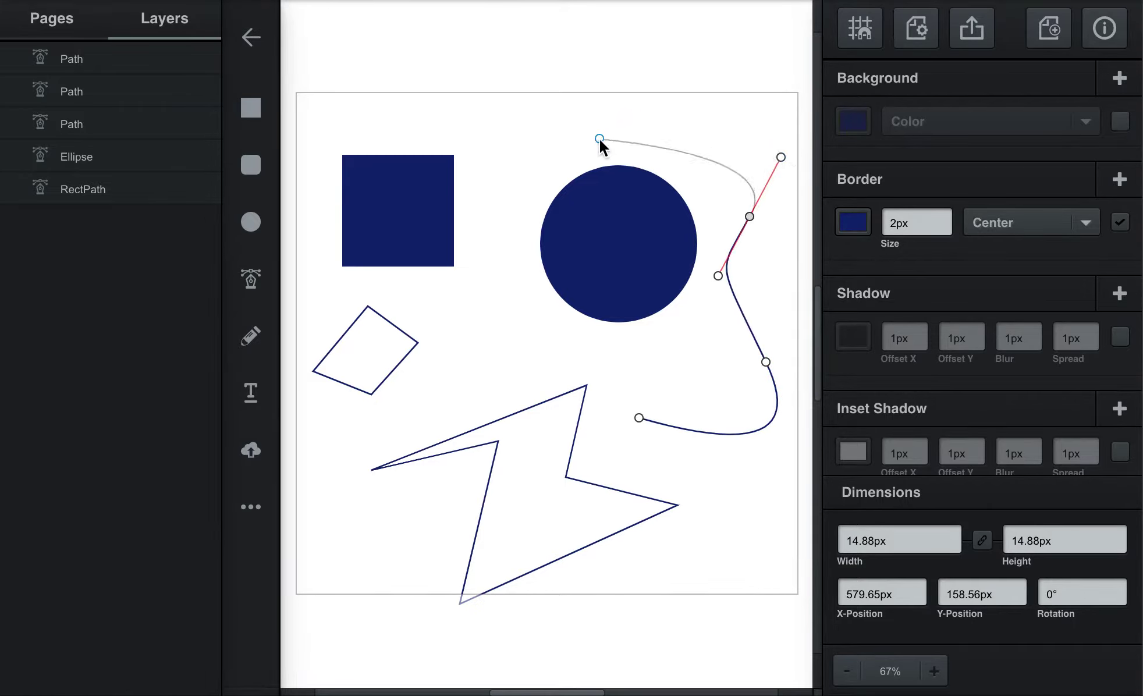
pyautogui.moveTo(597, 139); pyautogui.dragTo(492, 217)
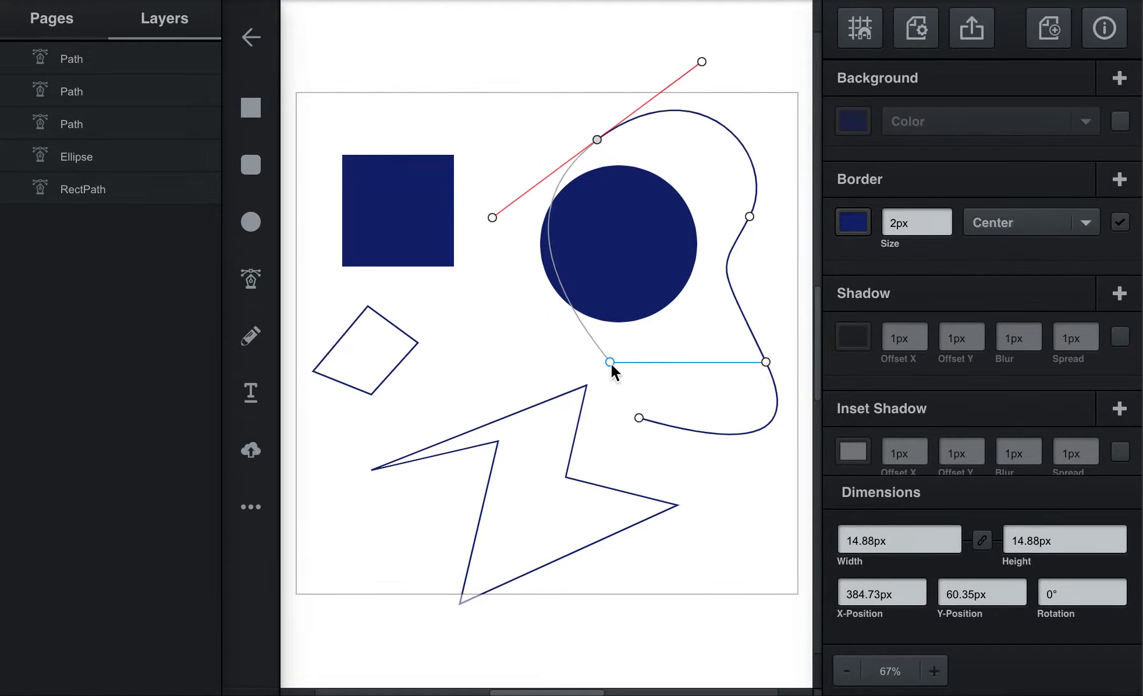
pyautogui.moveTo(607, 347); pyautogui.dragTo(731, 365)
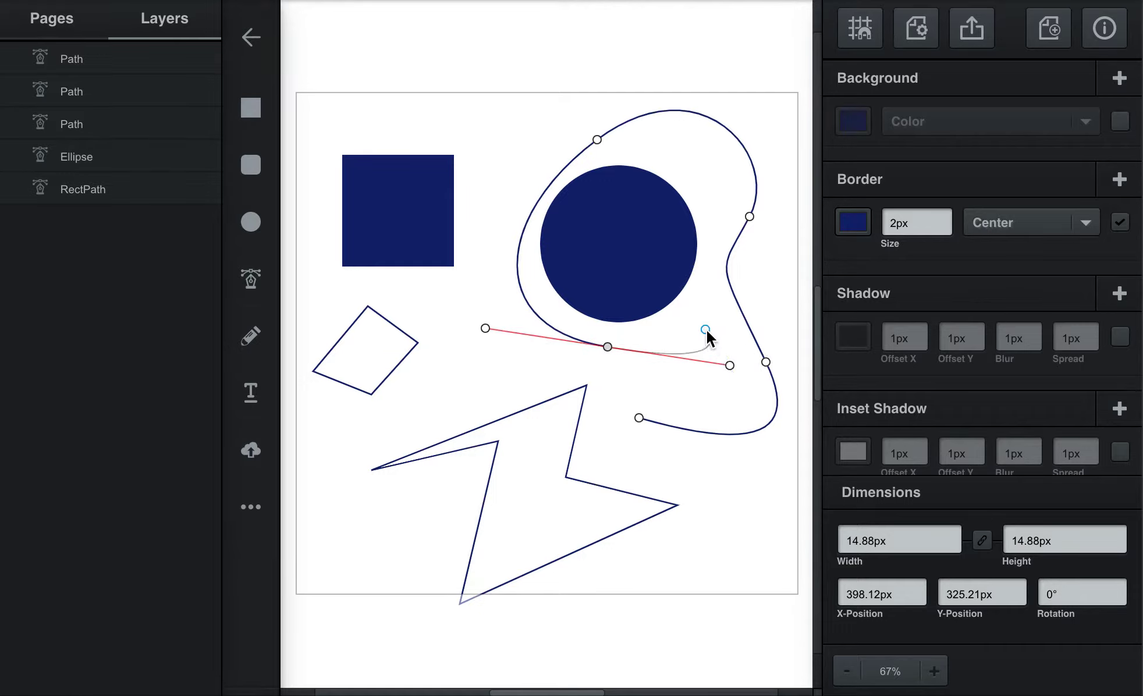
pyautogui.moveTo(640, 417); pyautogui.dragTo(480, 290)
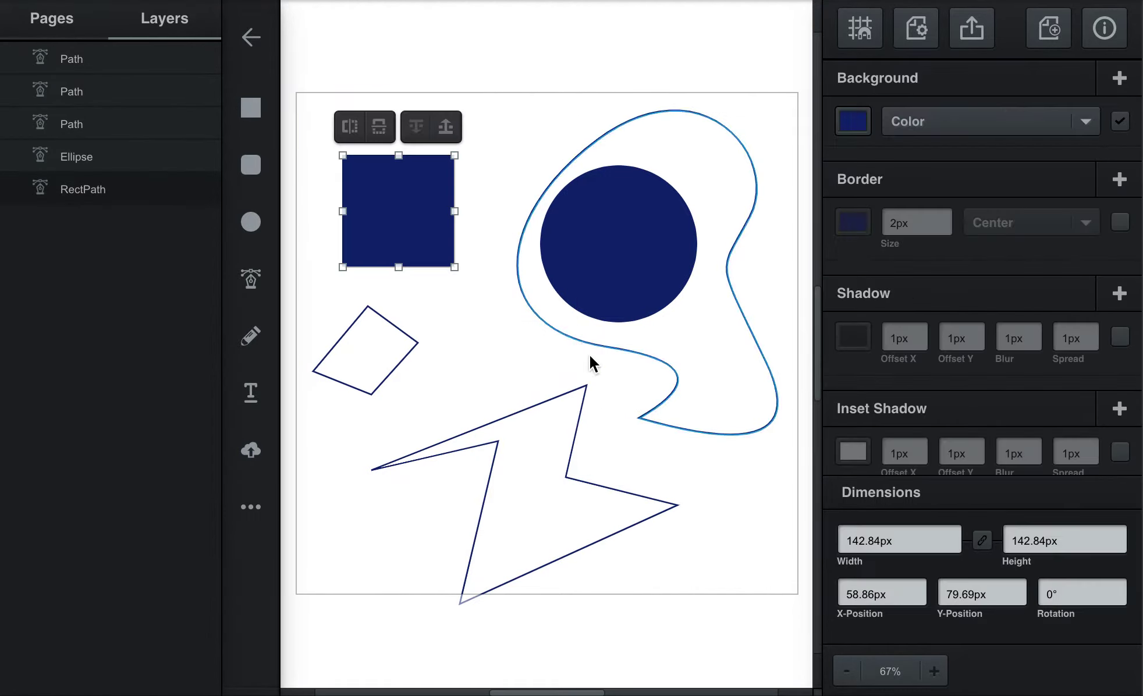
pyautogui.click(651, 411)
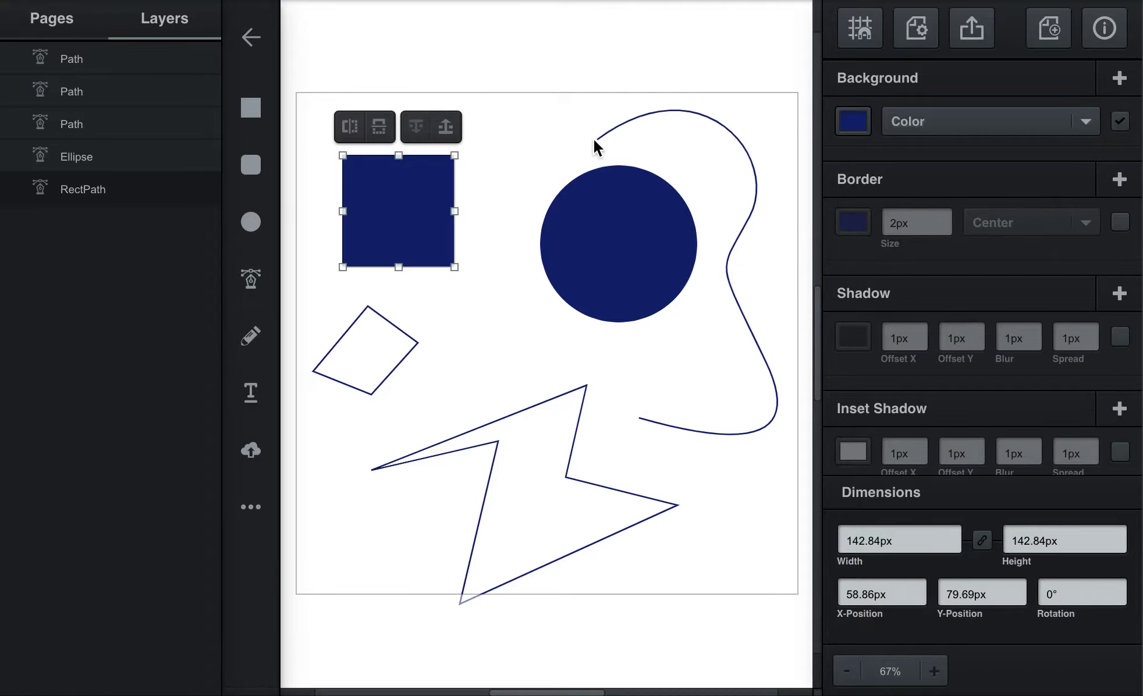
pyautogui.hotkey('ctrl', 'z')
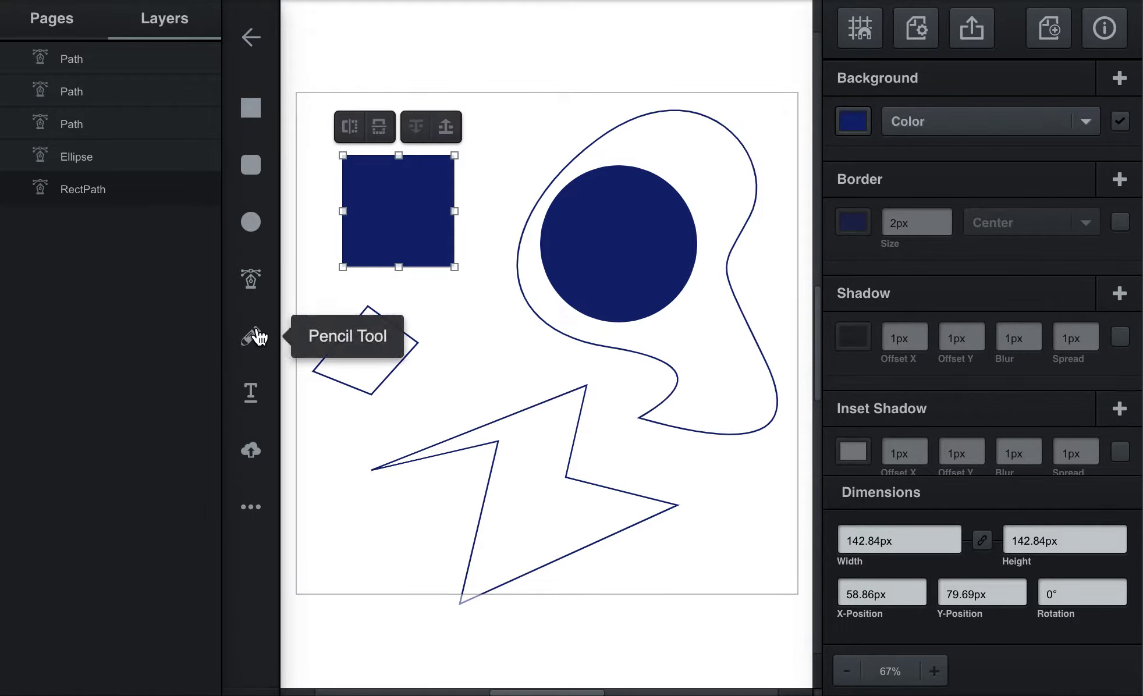
# Add a text object above the square, across the artboard's upper edge, and enter a first name
pyautogui.click(255, 401)
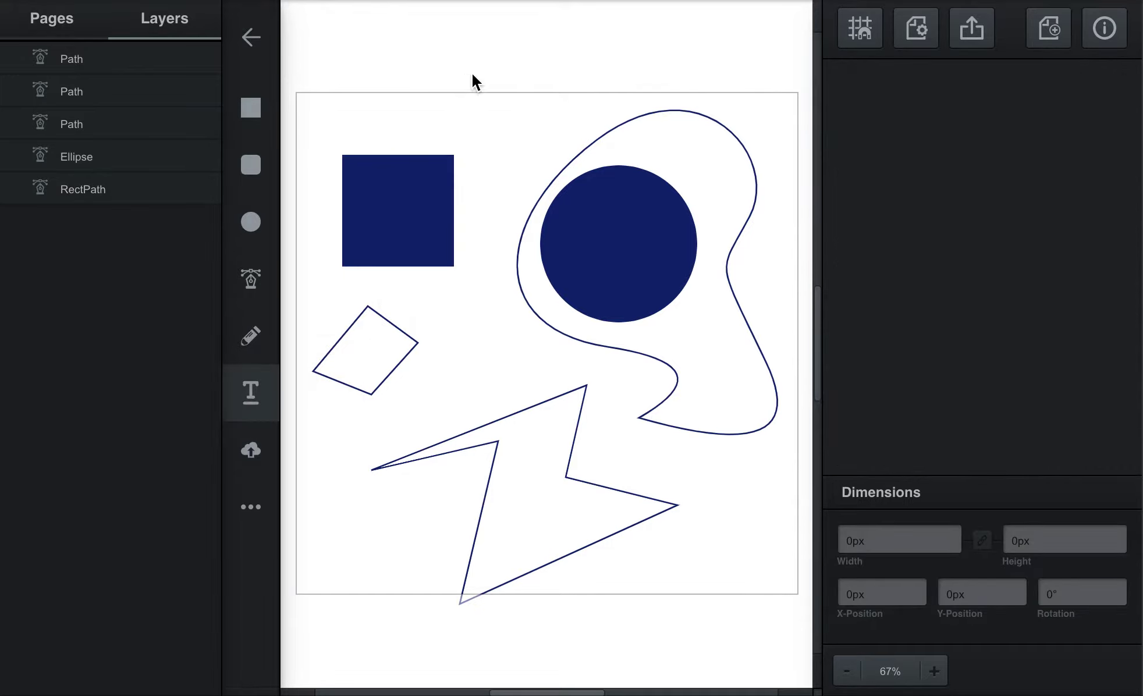
pyautogui.click(423, 60)
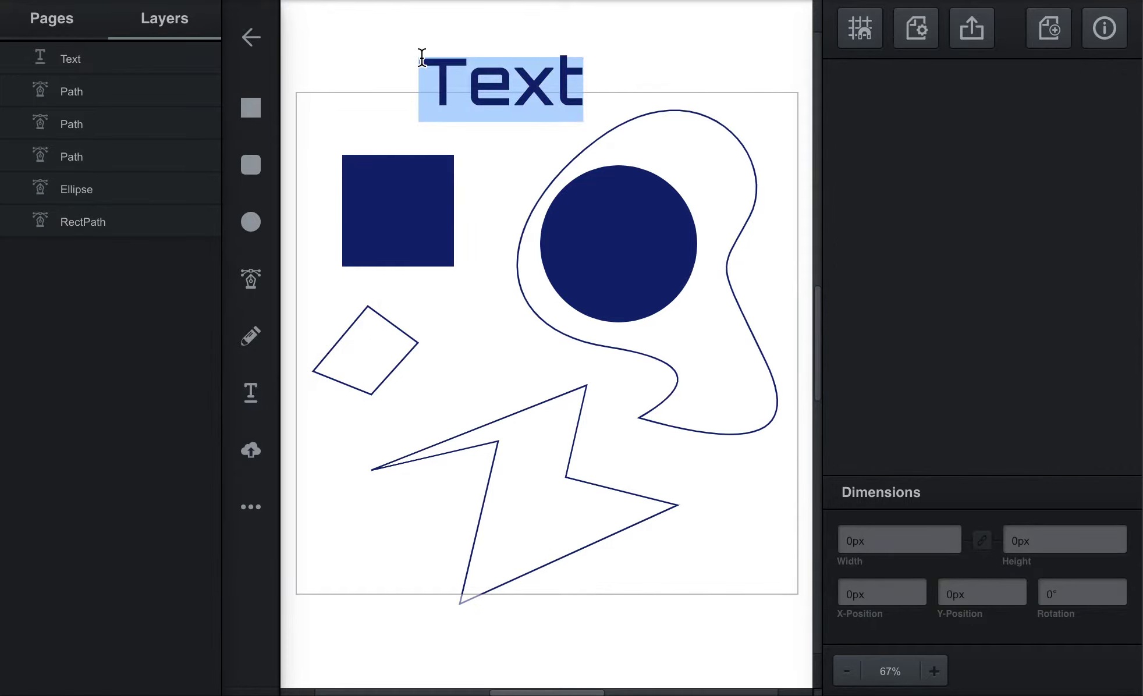
pyautogui.write('Andrea')
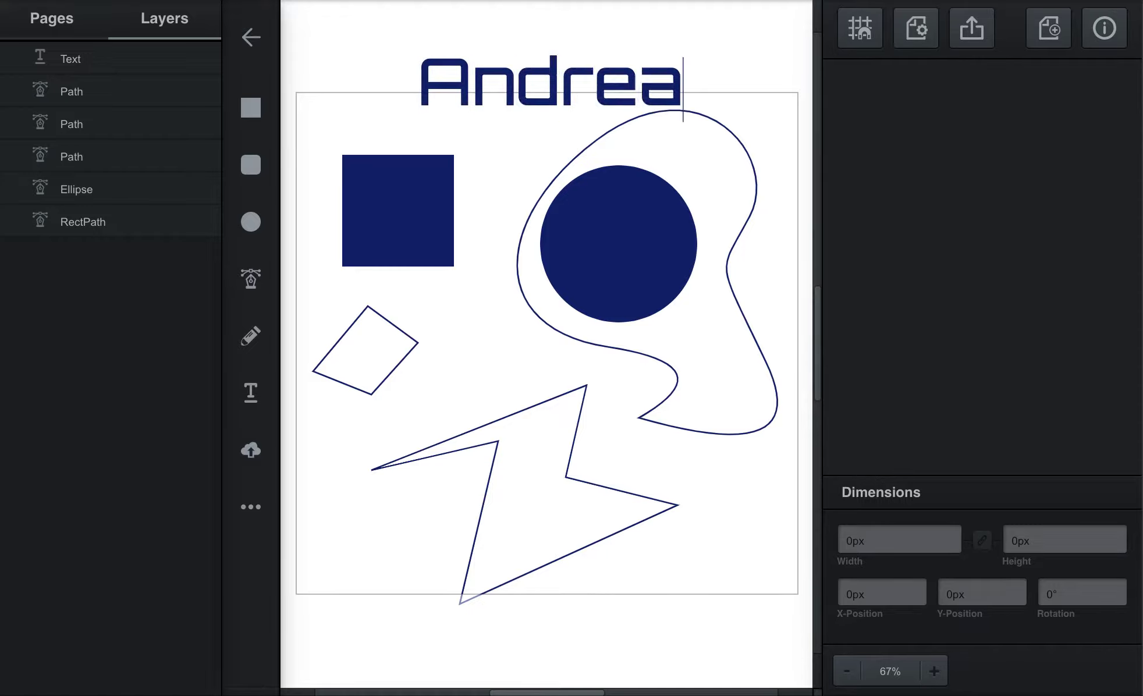
pyautogui.press('BackSpace')
pyautogui.write('s')
# Erase the first name from the text object, leaving its content empty
pyautogui.doubleClick(515, 78)
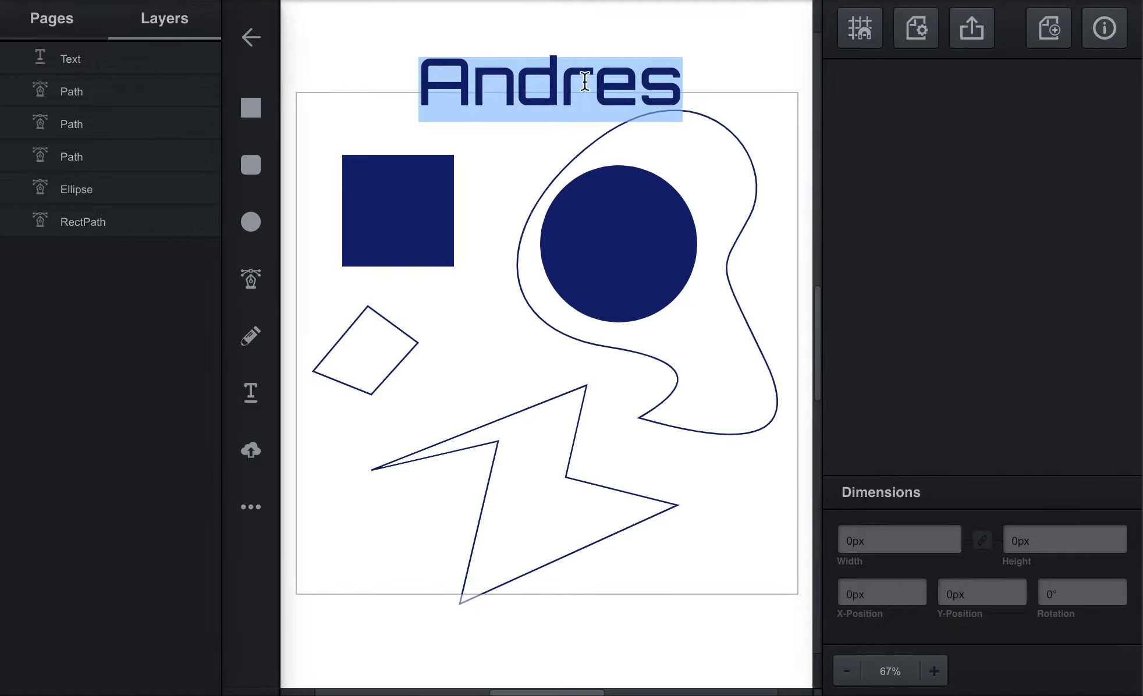
pyautogui.press('BackSpace')
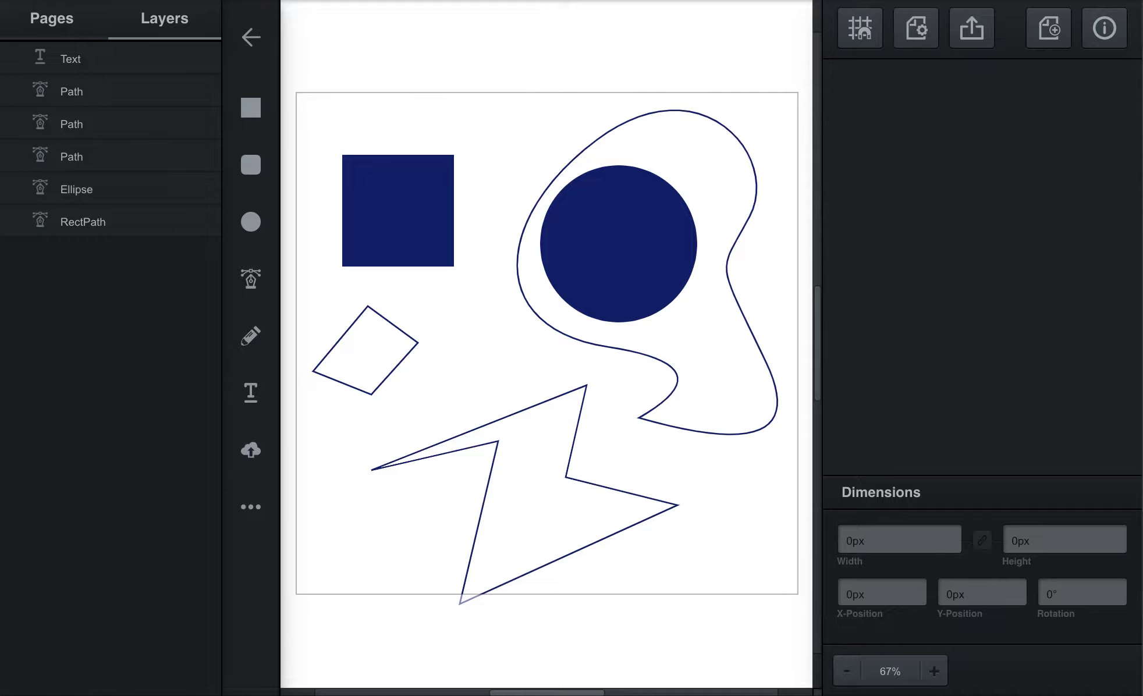
pyautogui.write('Gon')
pyautogui.press('BackSpace')
pyautogui.press('BackSpace')
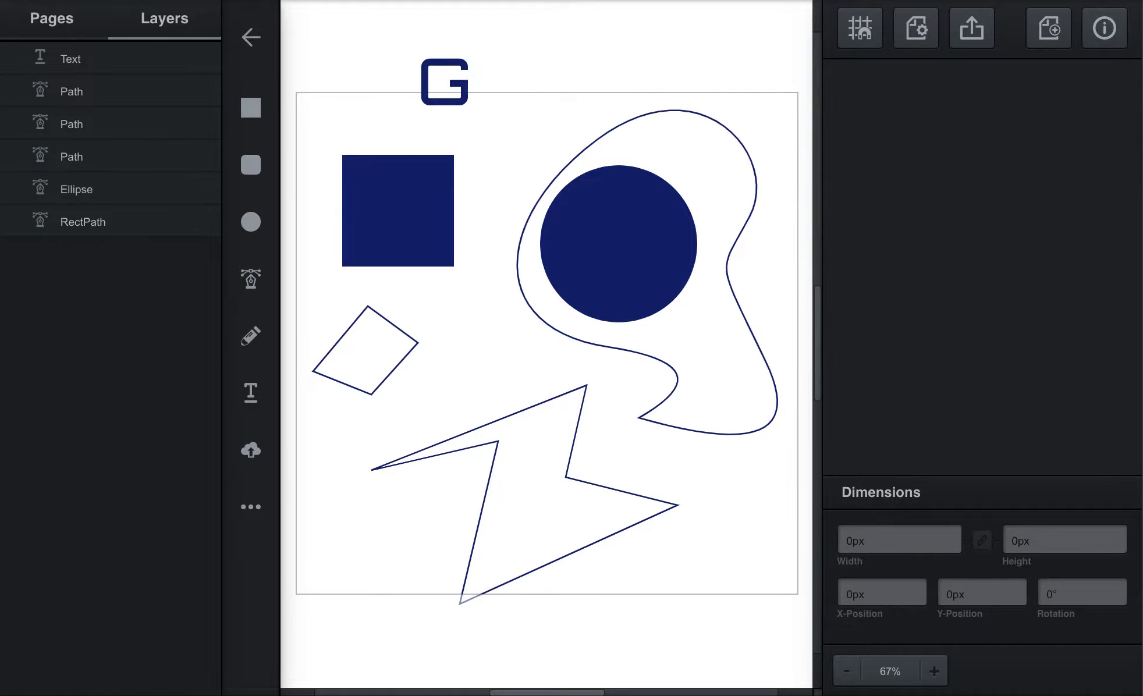
pyautogui.press('BackSpace')
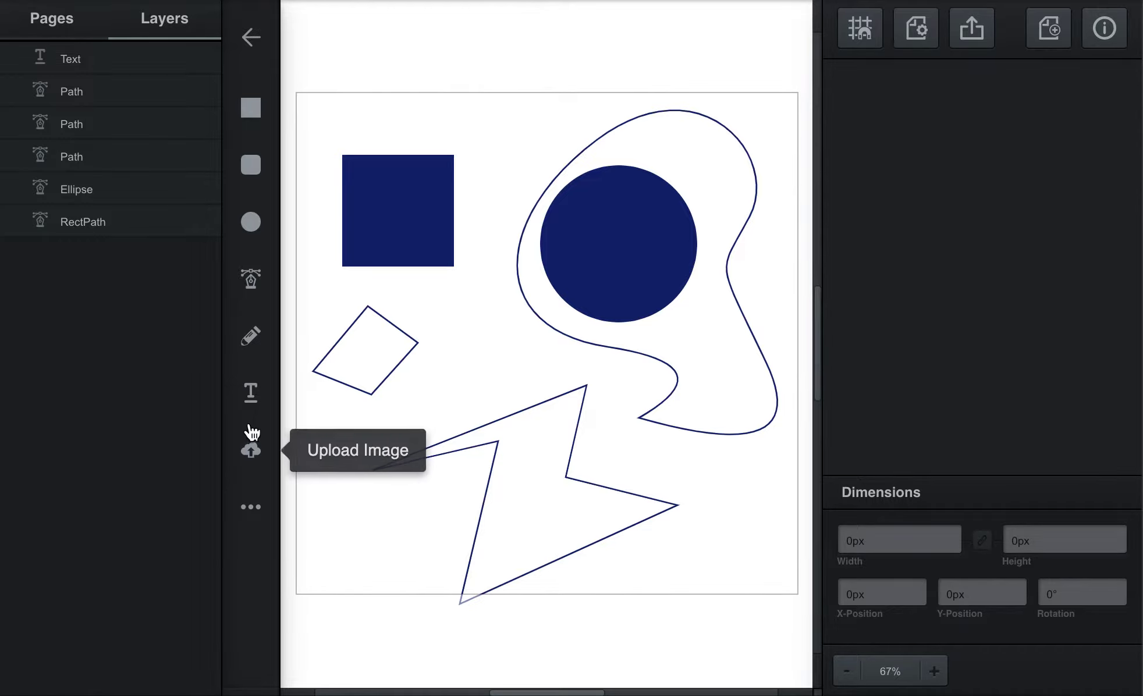
# Upload the image "_ (4).jpeg", scale it to about 256 × 385 px and place it over the artboard's lower left area
pyautogui.click(252, 451)
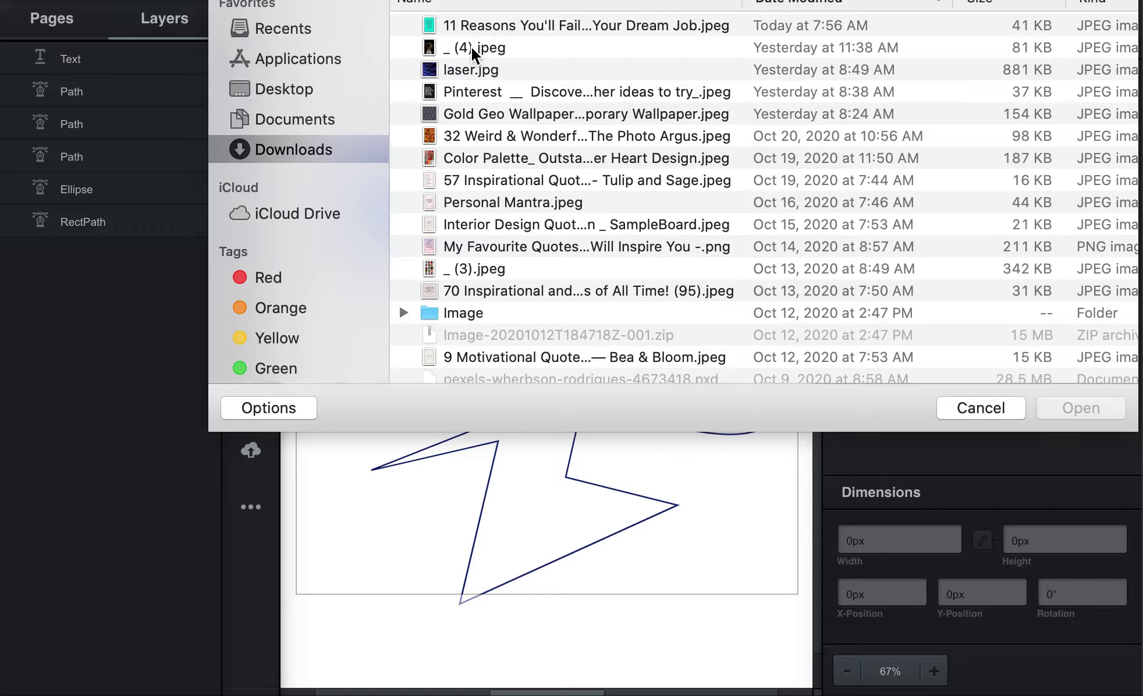
pyautogui.doubleClick(472, 47)
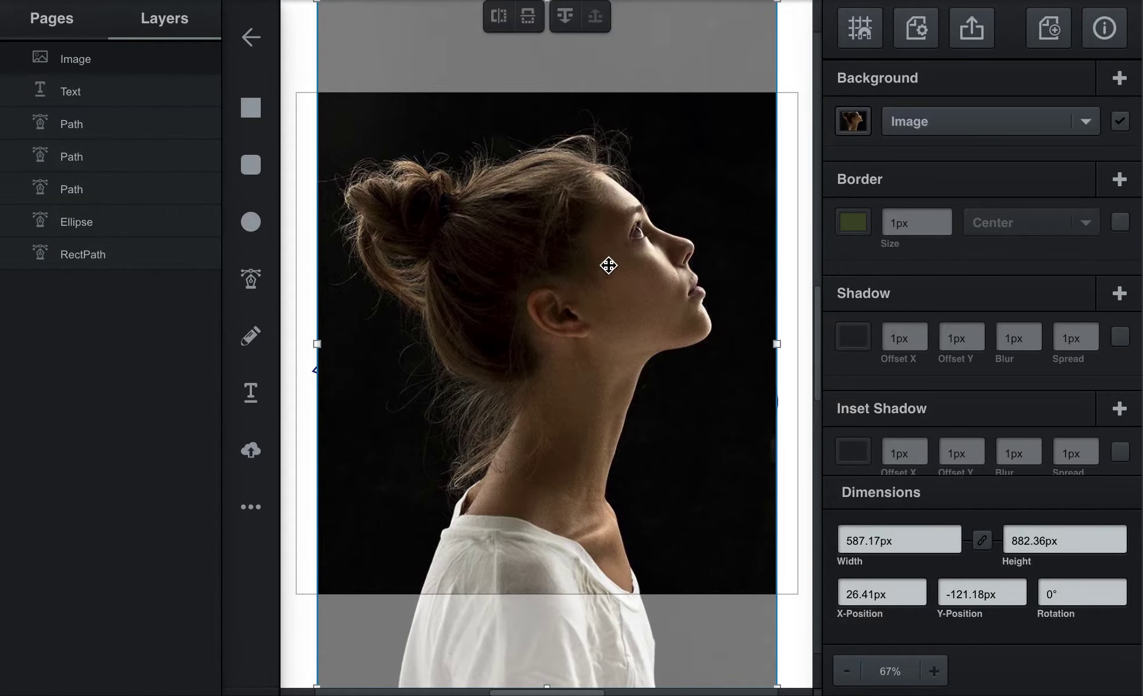
pyautogui.moveTo(684, 158); pyautogui.dragTo(692, 251)
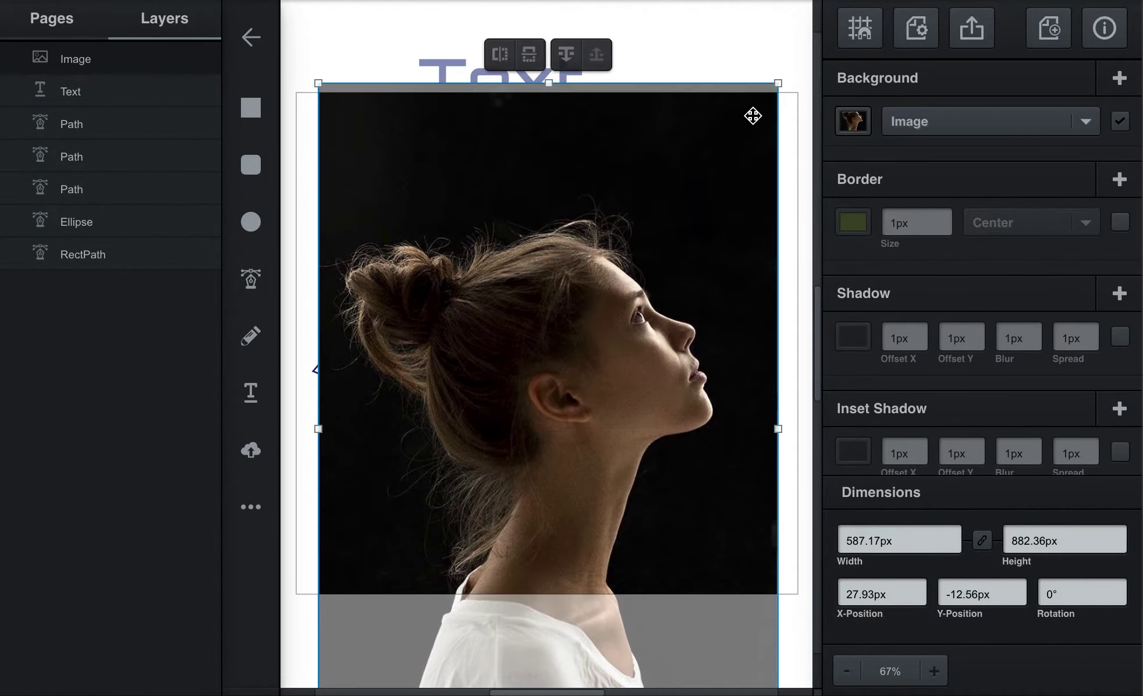
pyautogui.moveTo(776, 82); pyautogui.dragTo(510, 471)
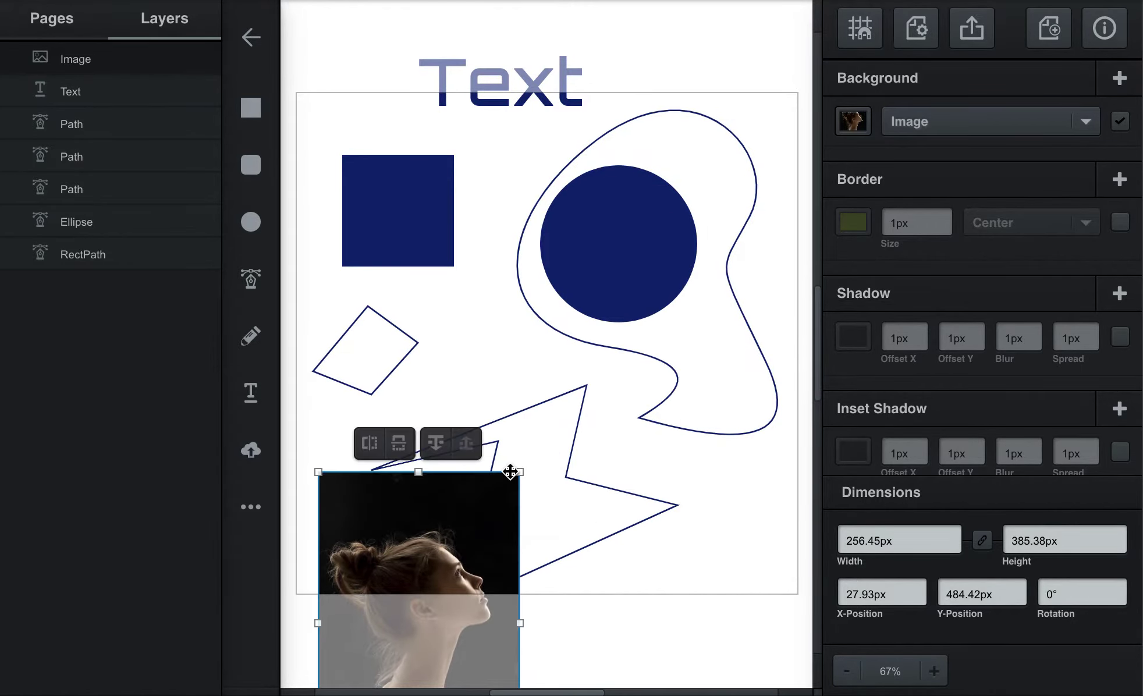
pyautogui.moveTo(459, 524); pyautogui.dragTo(484, 341)
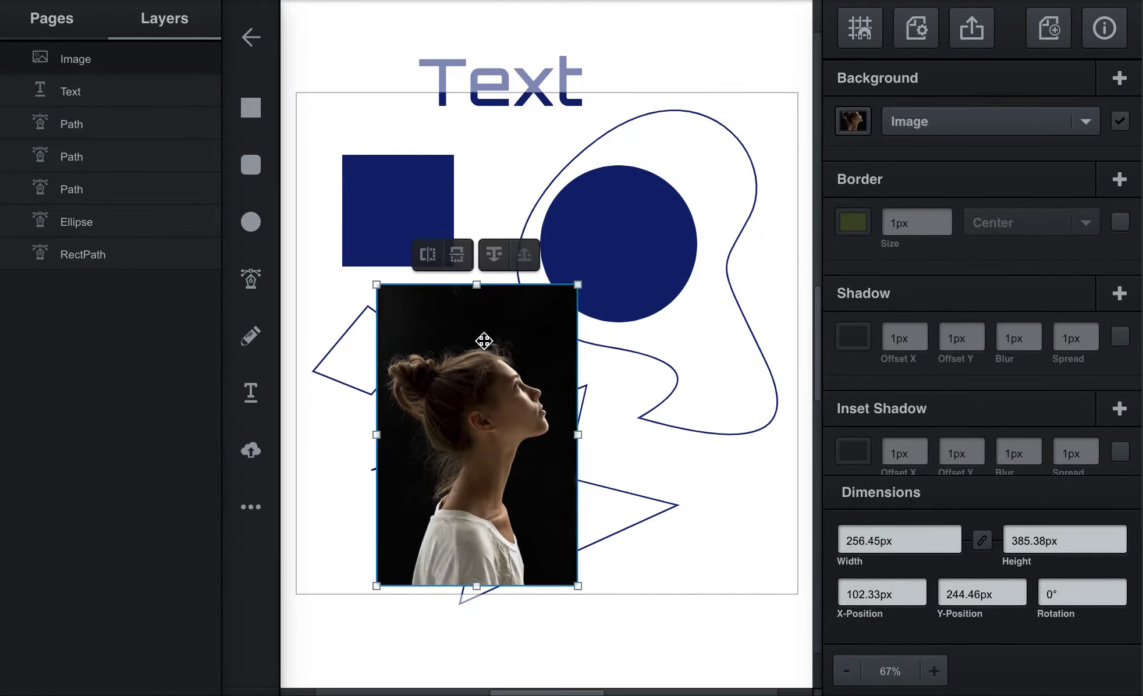
# Try tracing the woman's back and neck in the photo with curved Pen tool points, starting at the photo's lower edge
pyautogui.click(251, 285)
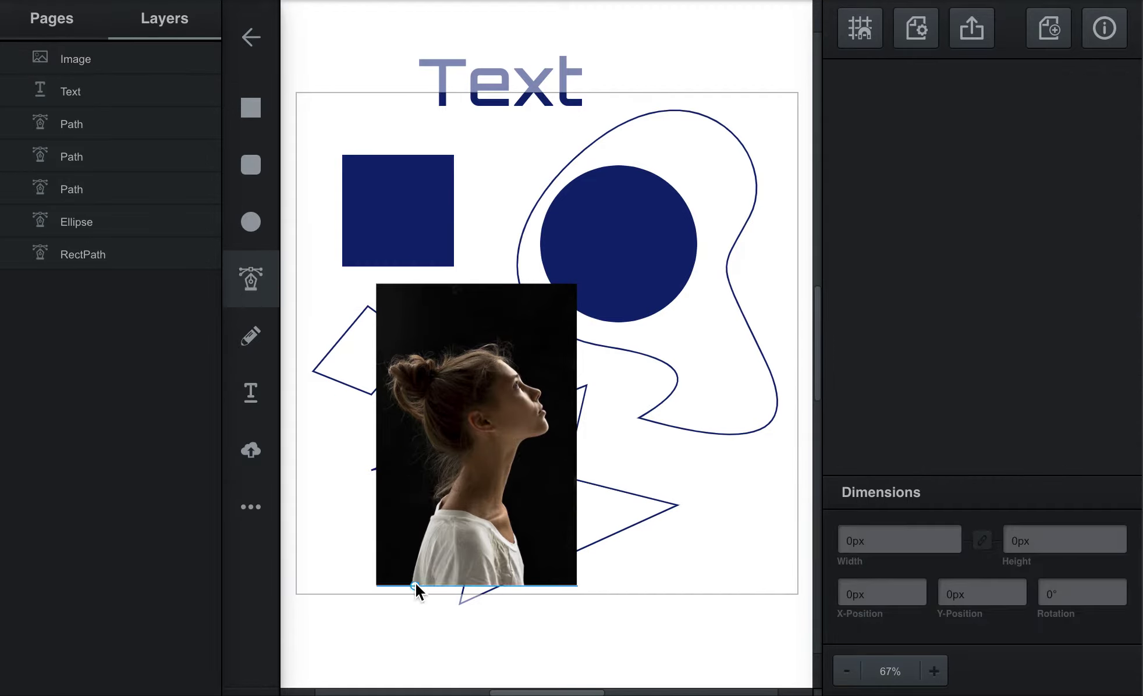
pyautogui.click(415, 583)
pyautogui.moveTo(438, 510); pyautogui.dragTo(450, 492)
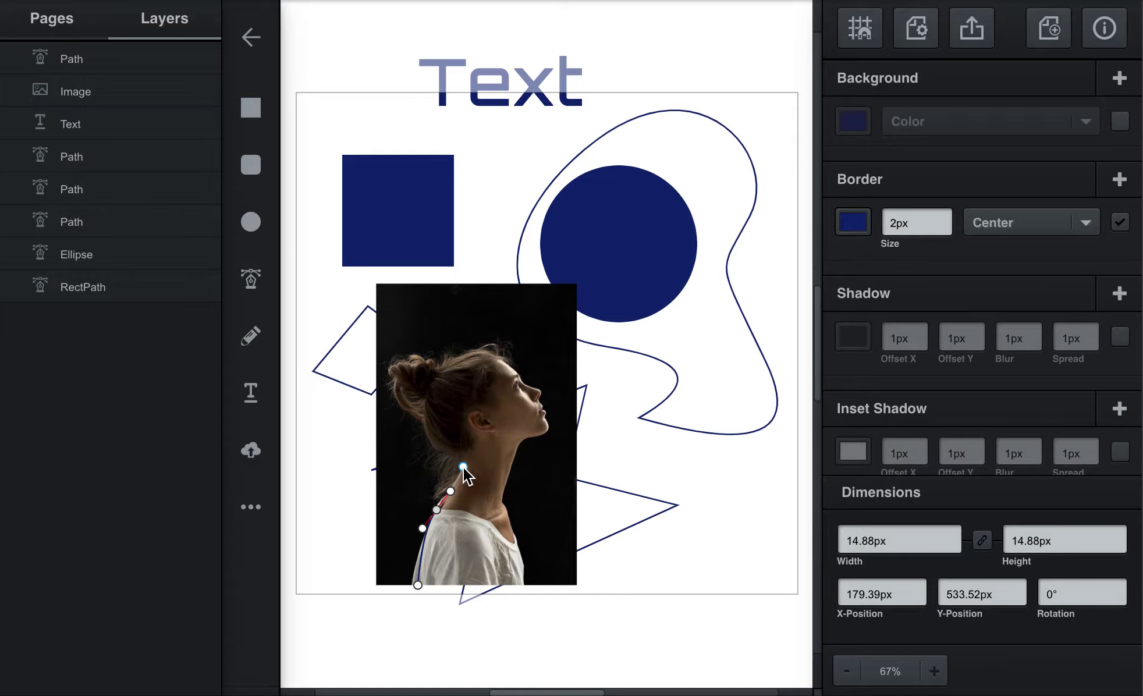
pyautogui.click(464, 458)
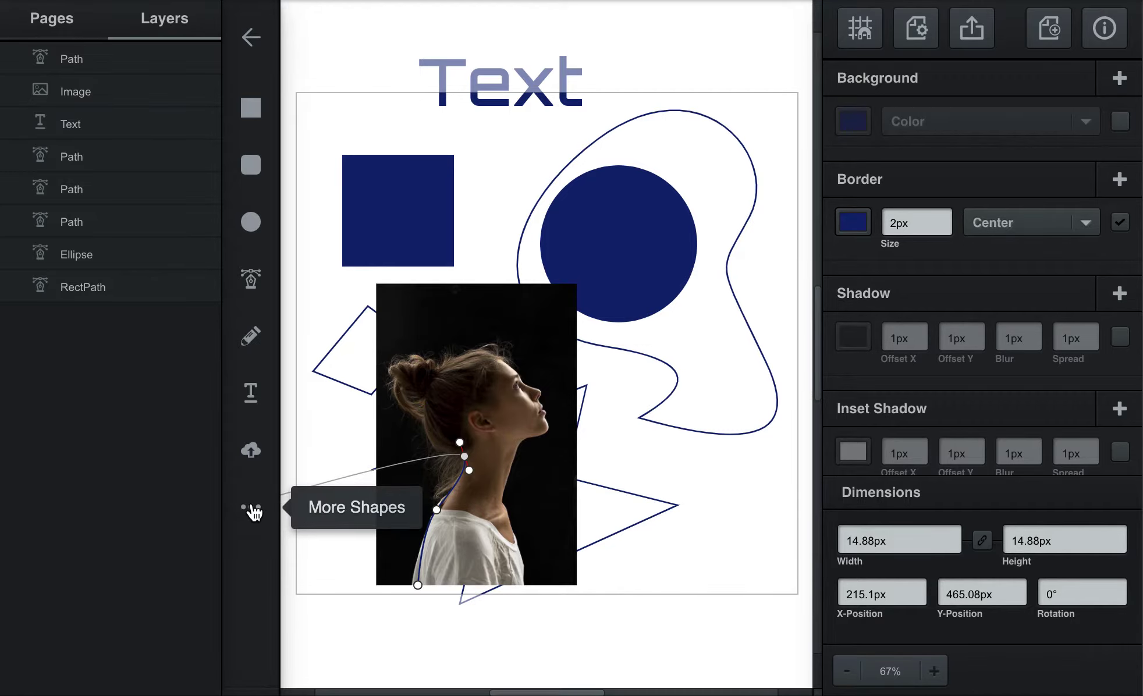
# Discard the unfinished tracing path and delete the uploaded photo from the artboard
pyautogui.press('Escape')
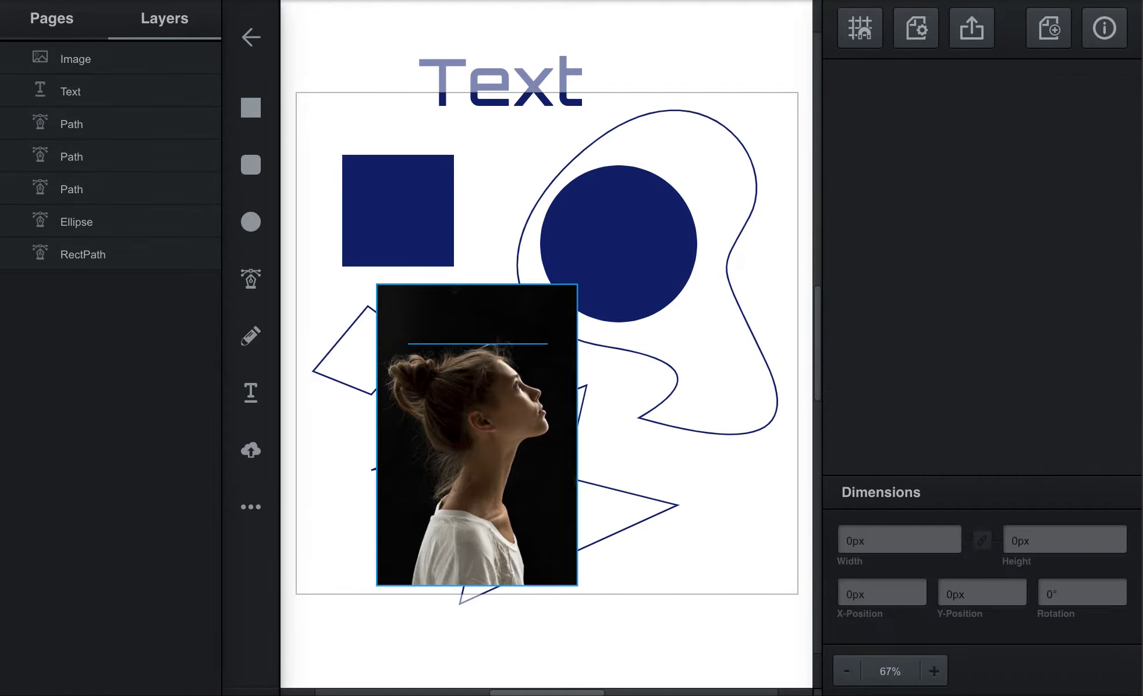
pyautogui.click(506, 440)
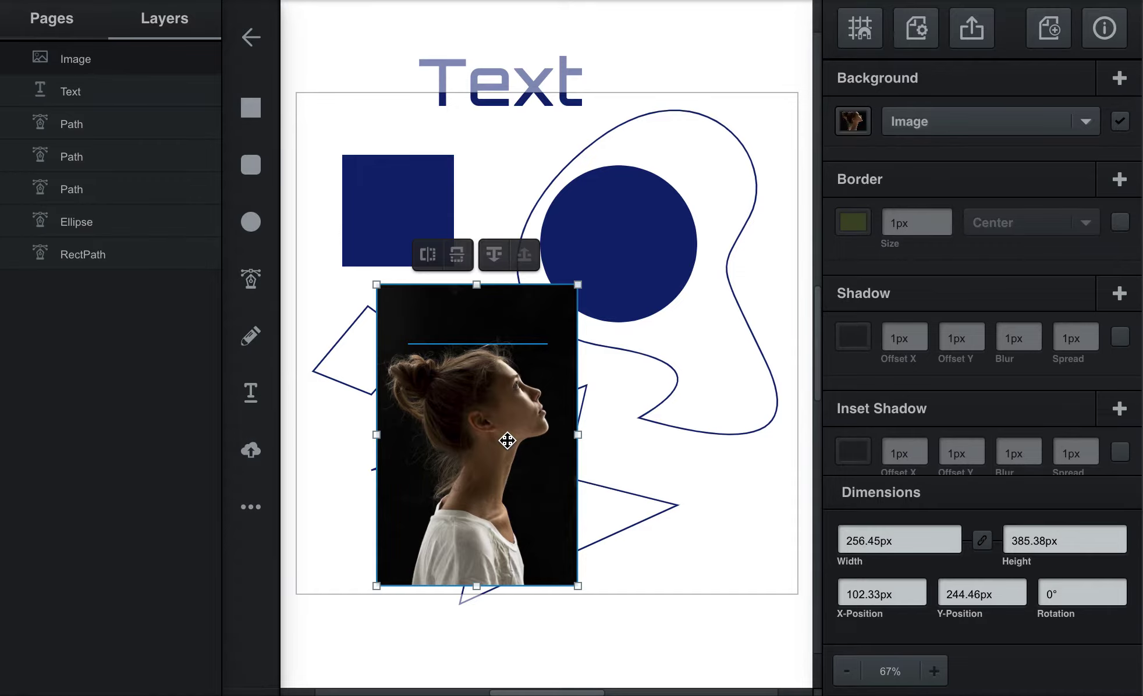
pyautogui.press('Delete')
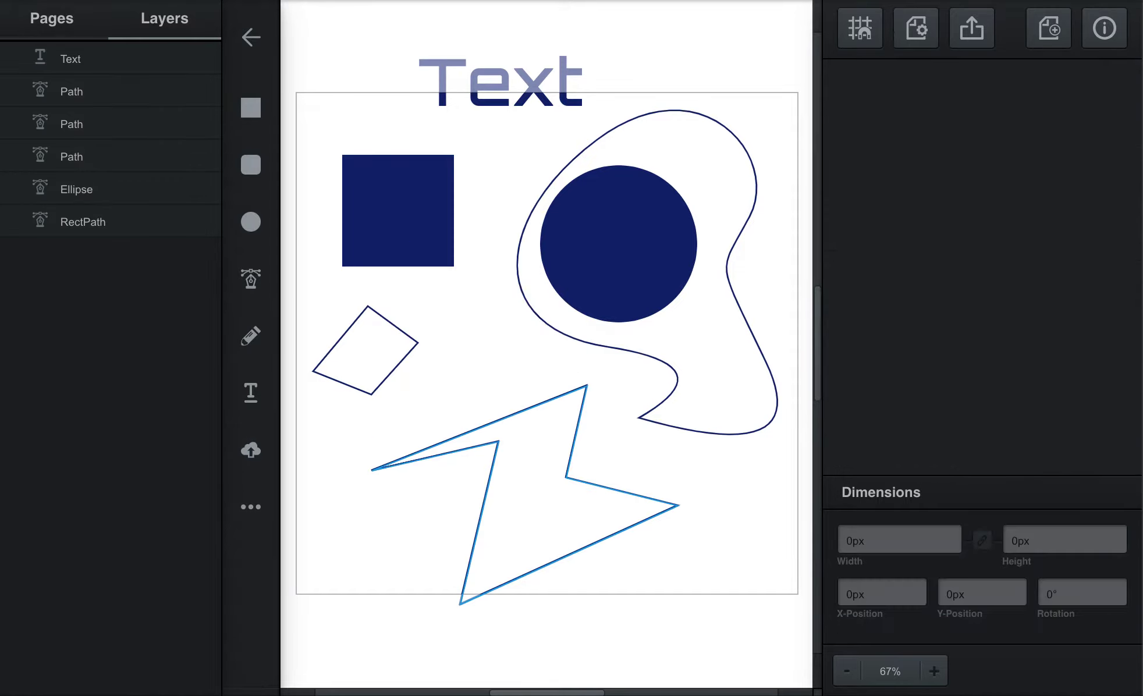
# Delete the zigzag path in the artboard's lower half and move the text object into the freed space at about X 206 px, Y 432 px
pyautogui.click(526, 411)
pyautogui.press('Delete')
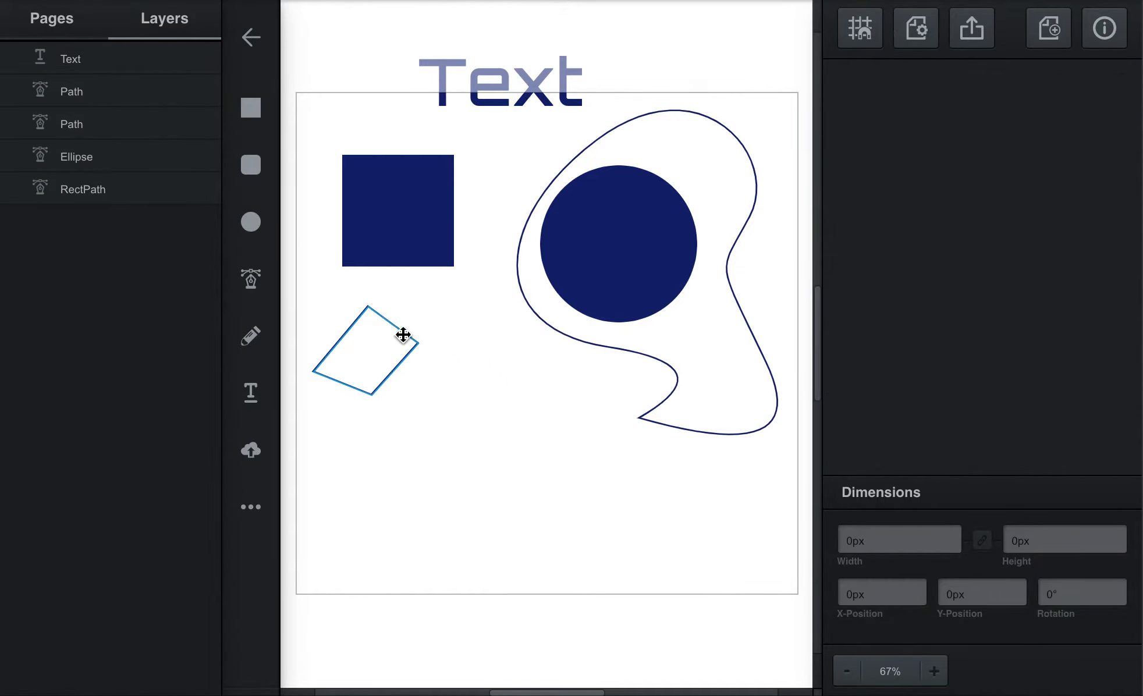
pyautogui.moveTo(507, 117); pyautogui.dragTo(547, 490)
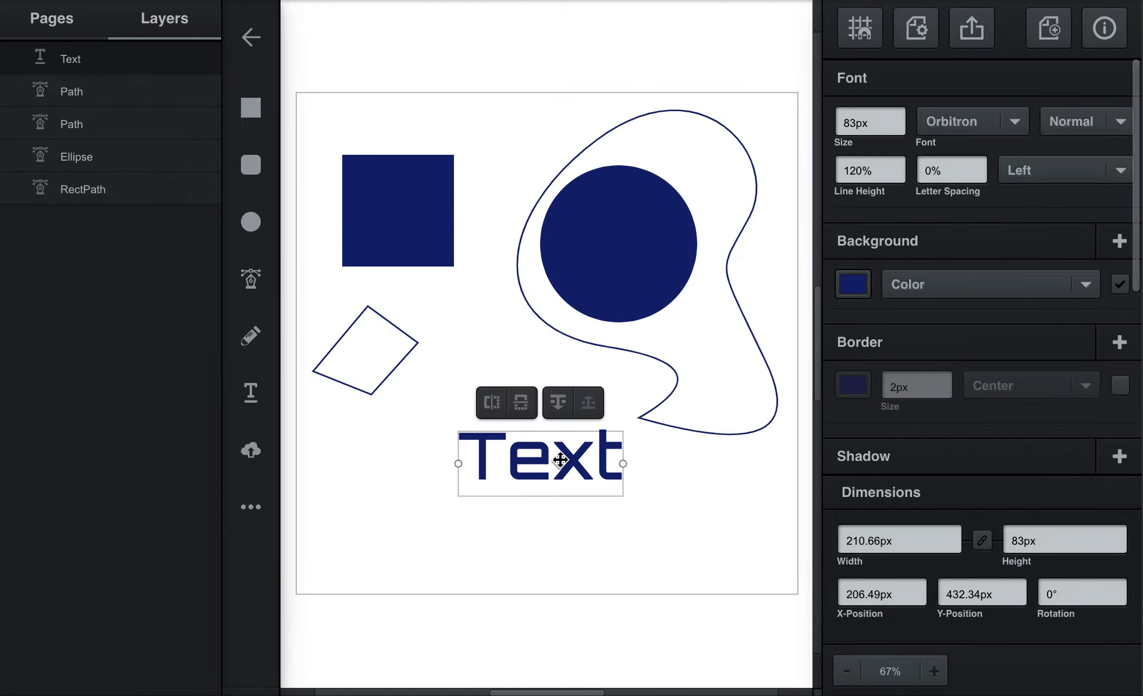
# Set the text object's font to Flavors
pyautogui.click(1010, 114)
pyautogui.scroll(10, 984, 261)
pyautogui.scroll(20, 985, 262)
pyautogui.scroll(15, 984, 262)
pyautogui.click(980, 301)
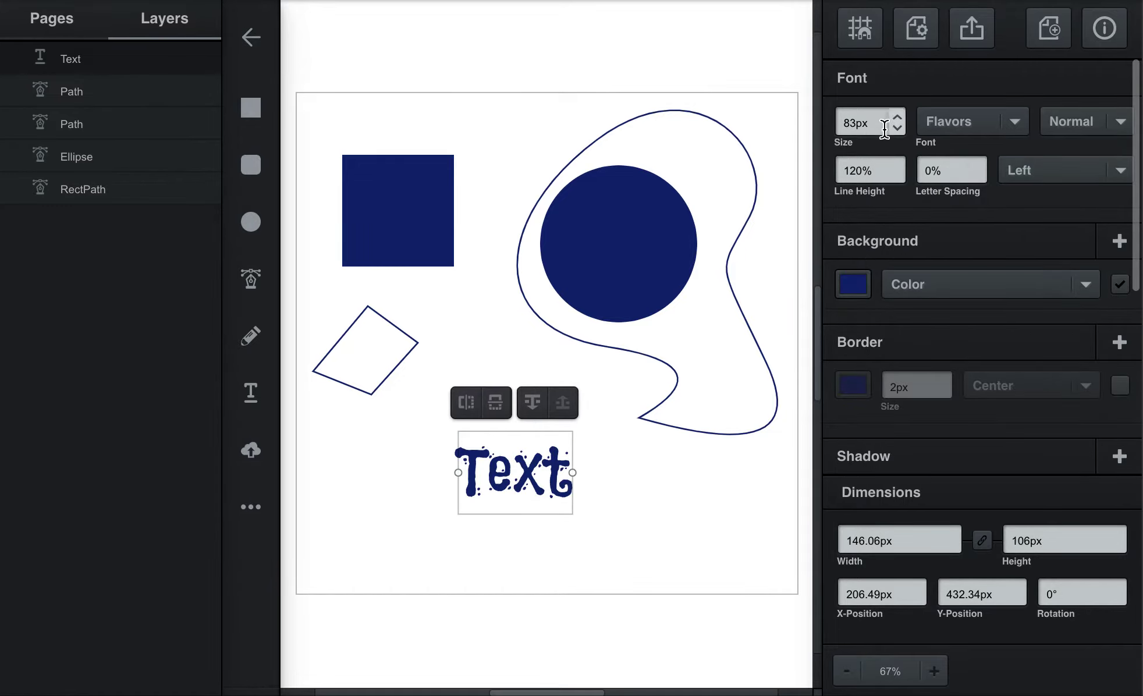
# Increase the text object's font size to 97px
pyautogui.click(901, 112)
pyautogui.click(901, 112)
pyautogui.click(901, 111)
pyautogui.click(901, 111)
pyautogui.click(901, 110)
pyautogui.click(901, 111)
pyautogui.click(901, 110)
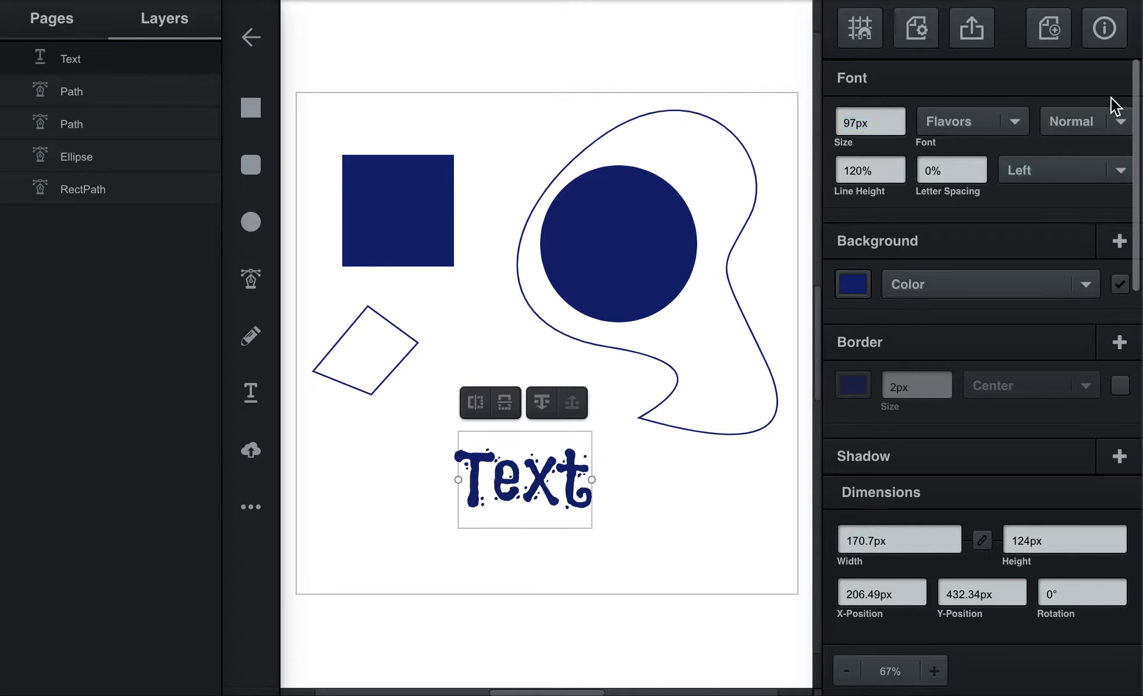
# Check which font styles Flavors offers, then try the Forum font on the text and check its styles too
pyautogui.click(1120, 121)
pyautogui.click(1041, 71)
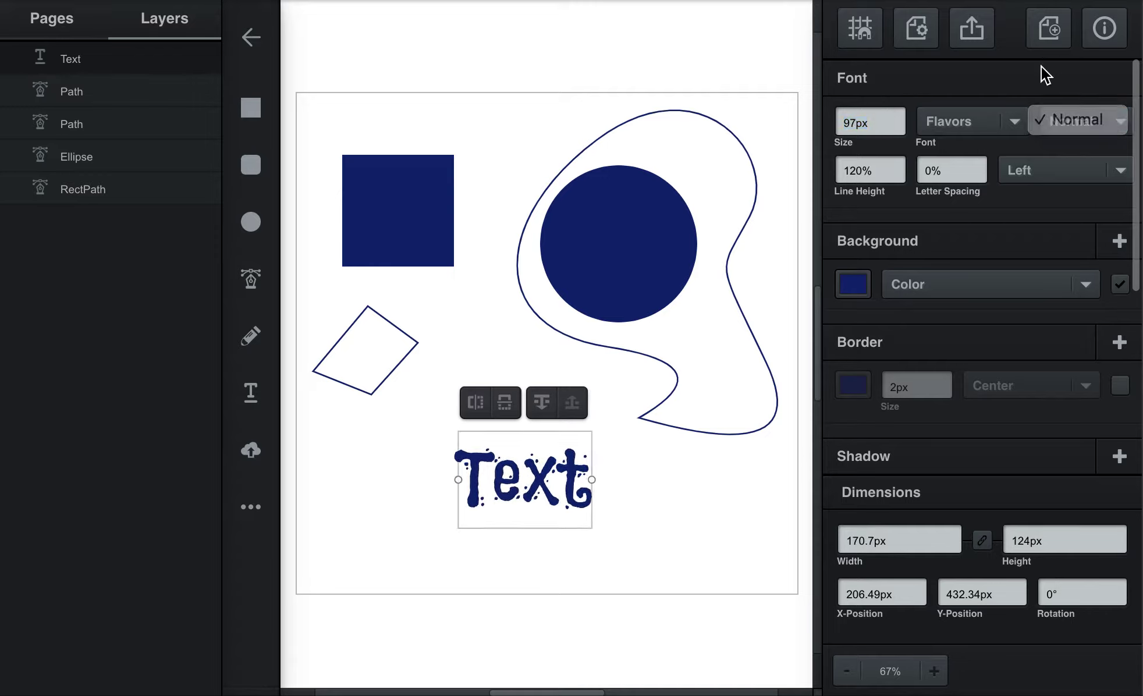
pyautogui.click(1018, 122)
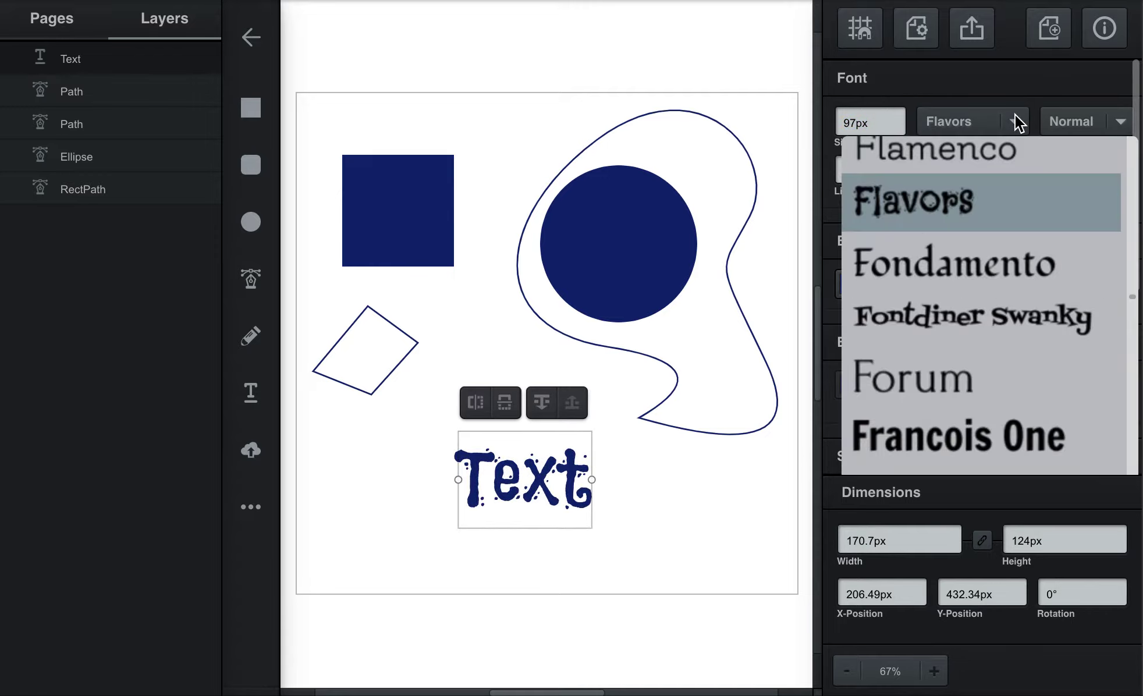
pyautogui.click(977, 396)
pyautogui.click(1106, 128)
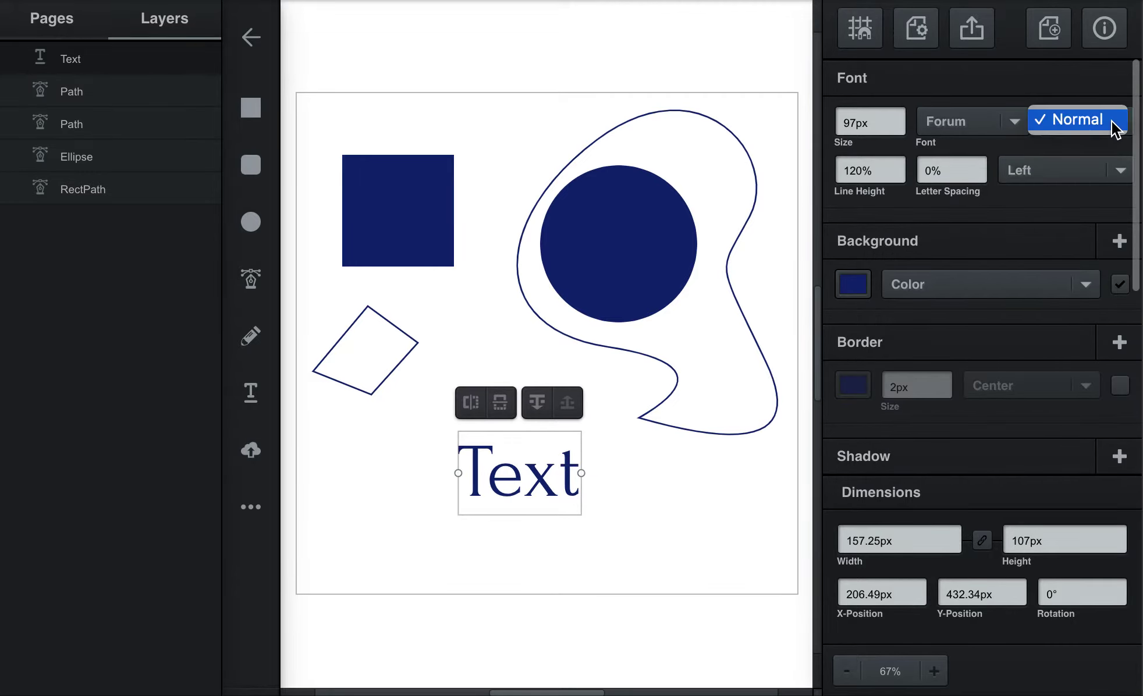
pyautogui.click(1000, 129)
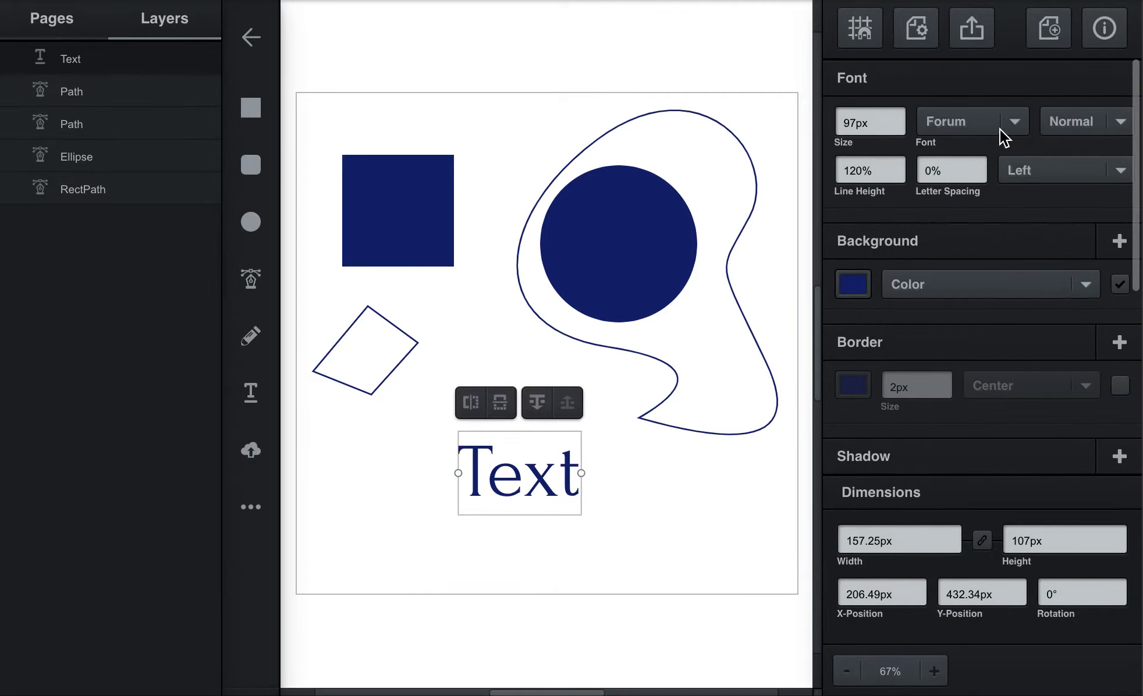
# Set the text's font to Great Vibes and keep its style at Normal
pyautogui.click(1000, 130)
pyautogui.scroll(-20, 990, 365)
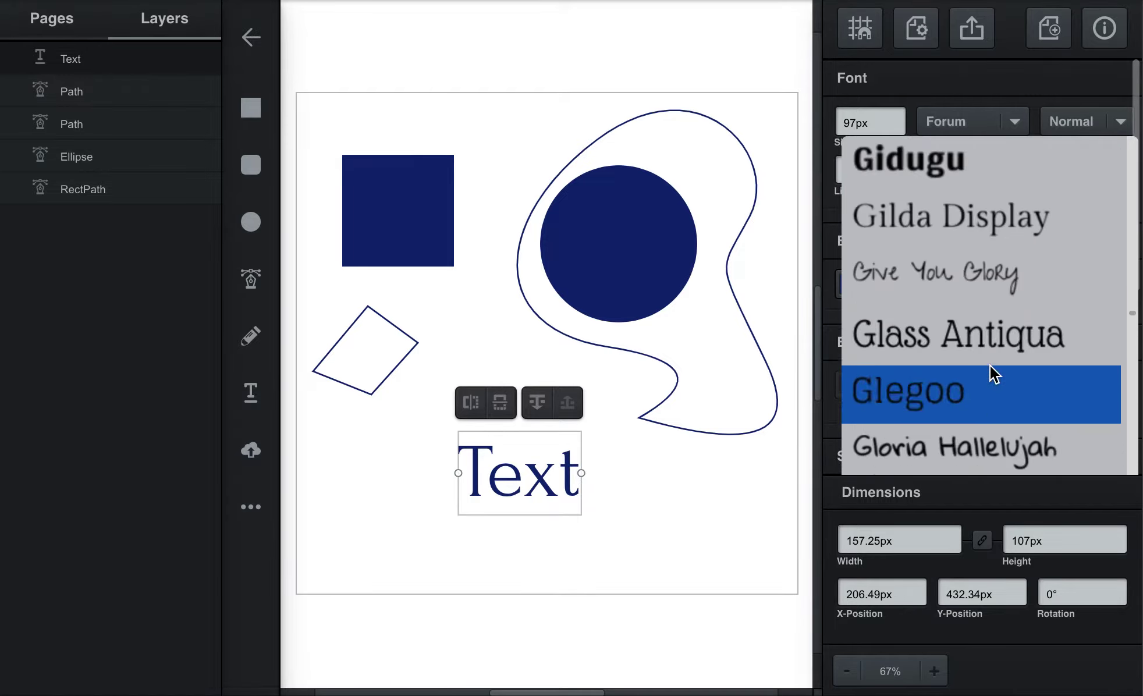
pyautogui.scroll(-10, 990, 366)
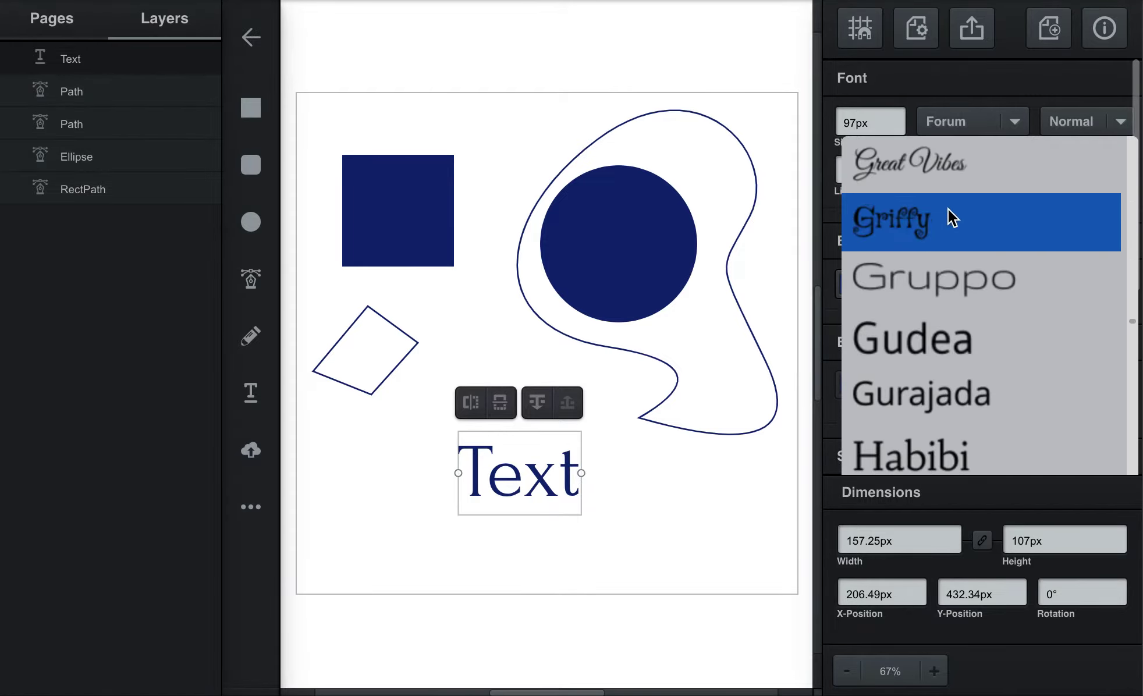
pyautogui.click(939, 168)
pyautogui.click(1113, 122)
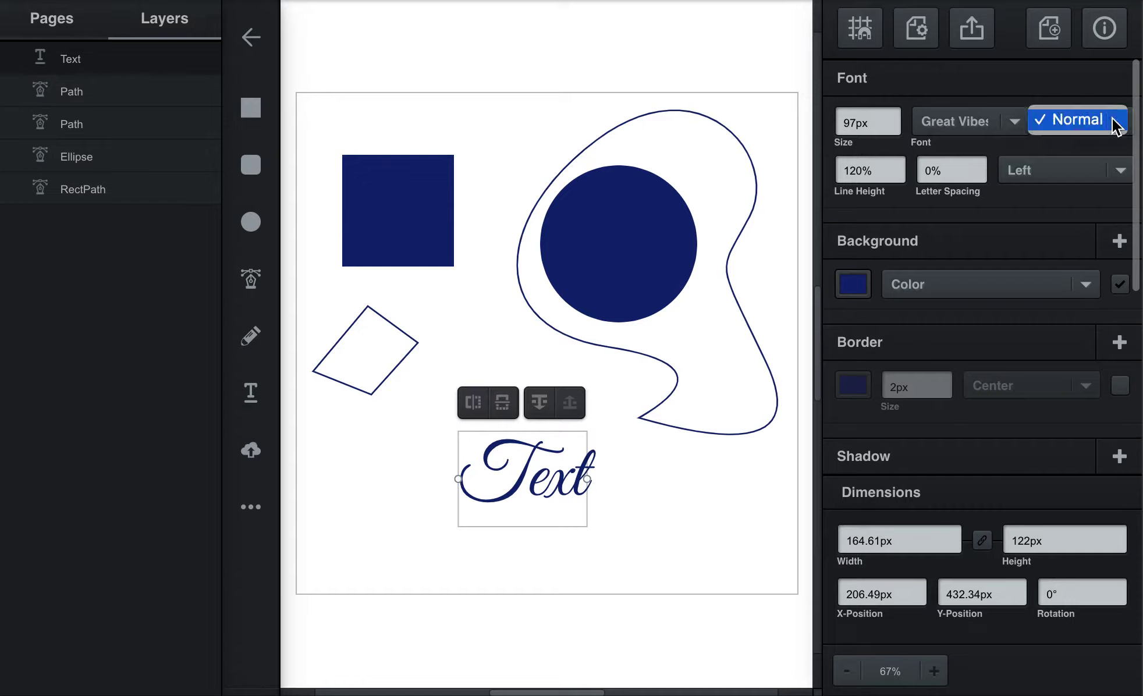
pyautogui.click(1113, 123)
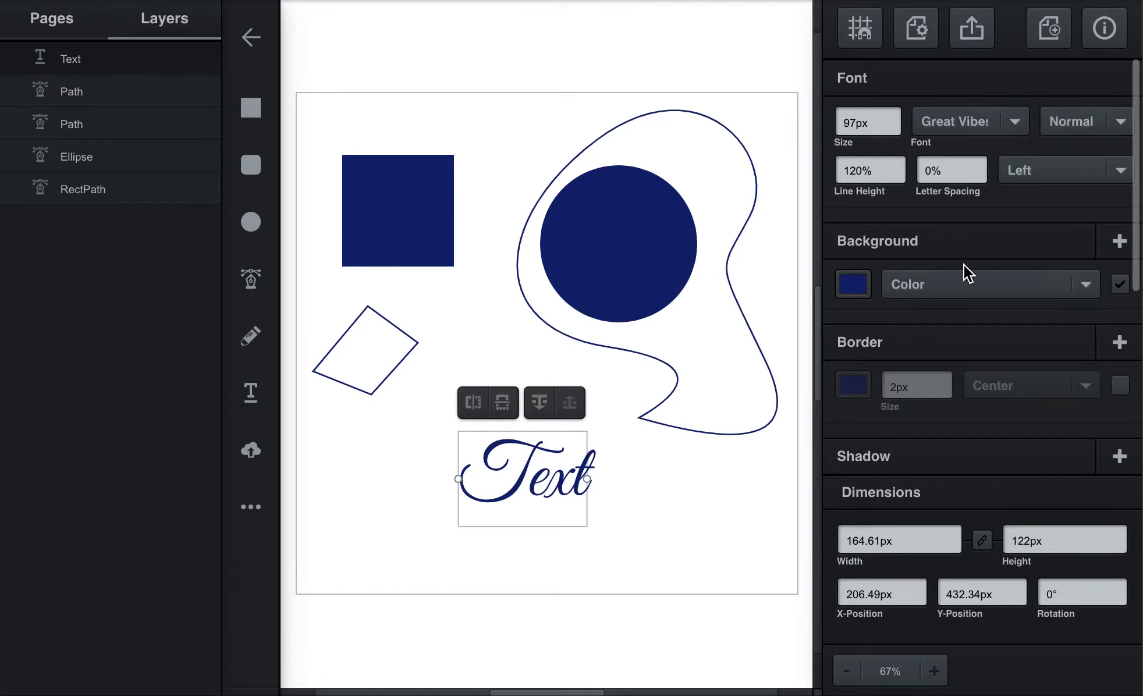
# Move the text to about X 89 px, Y 447 px and extend it to read "Text is what you make of it"
pyautogui.moveTo(541, 486); pyautogui.dragTo(442, 499)
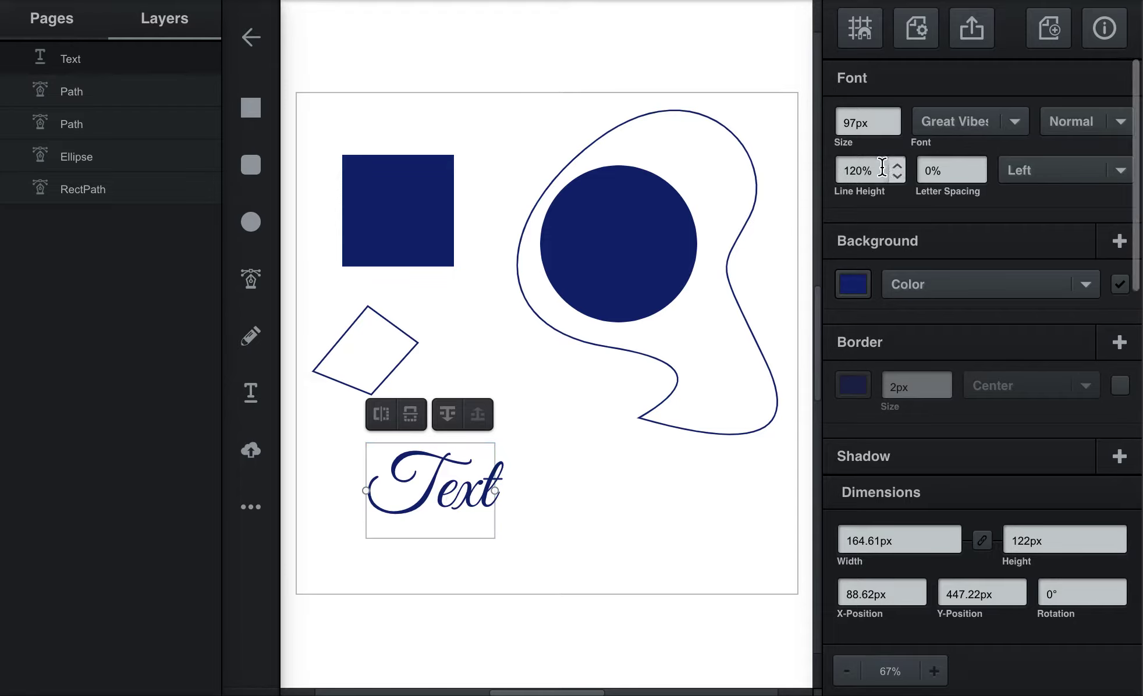
pyautogui.doubleClick(478, 487)
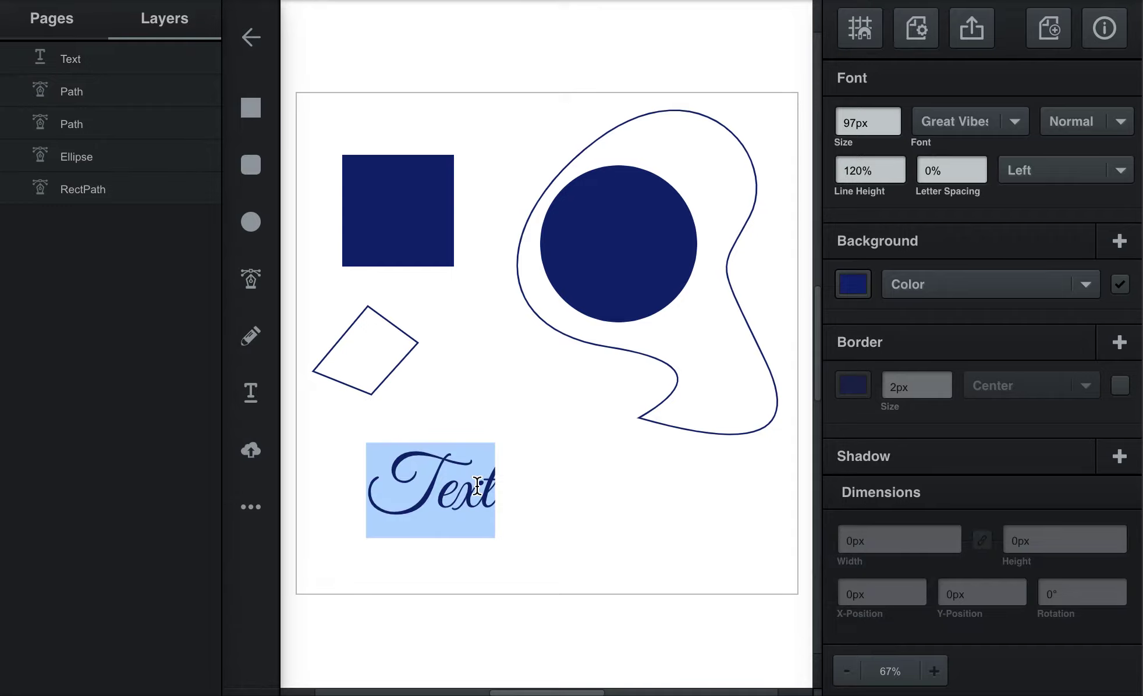
pyautogui.click(478, 487)
pyautogui.press('End')
pyautogui.write('is what y')
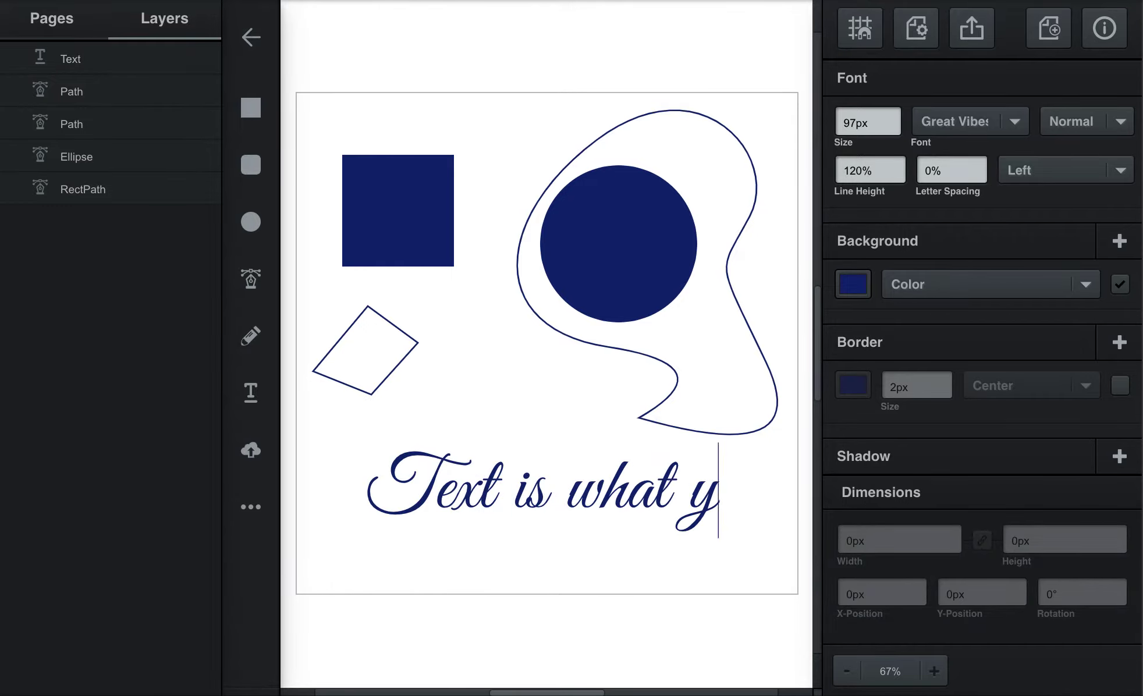
pyautogui.write('ou make of it')
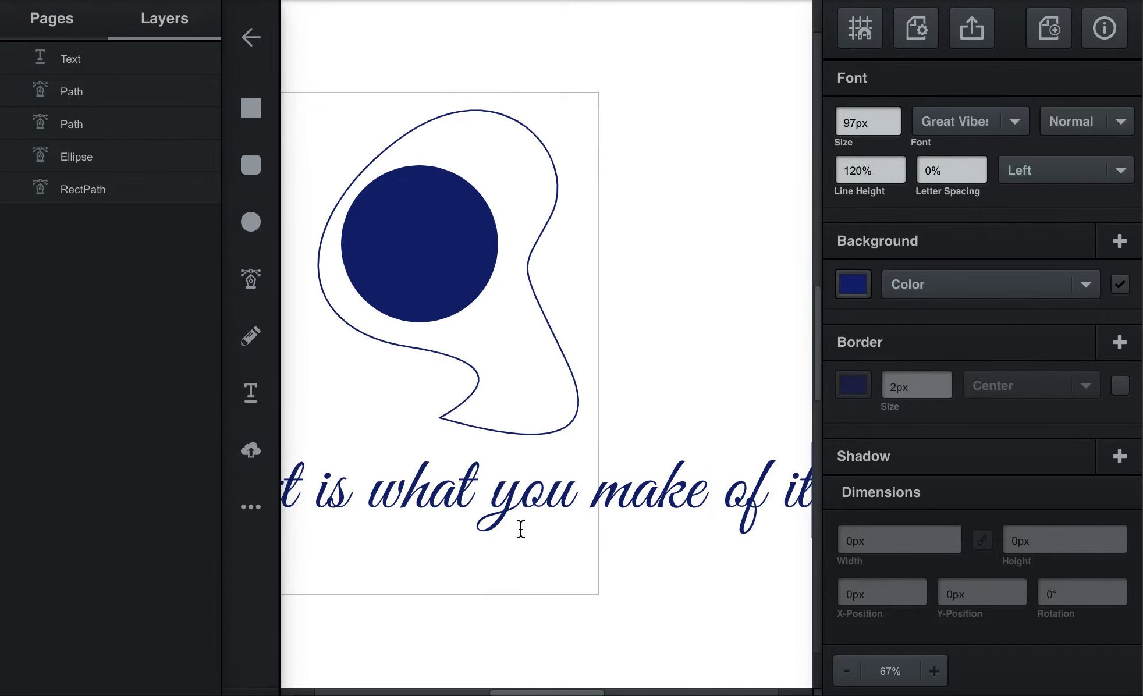
# Break the text into two lines before "you" and finish editing it
pyautogui.click(489, 499)
pyautogui.press('Return')
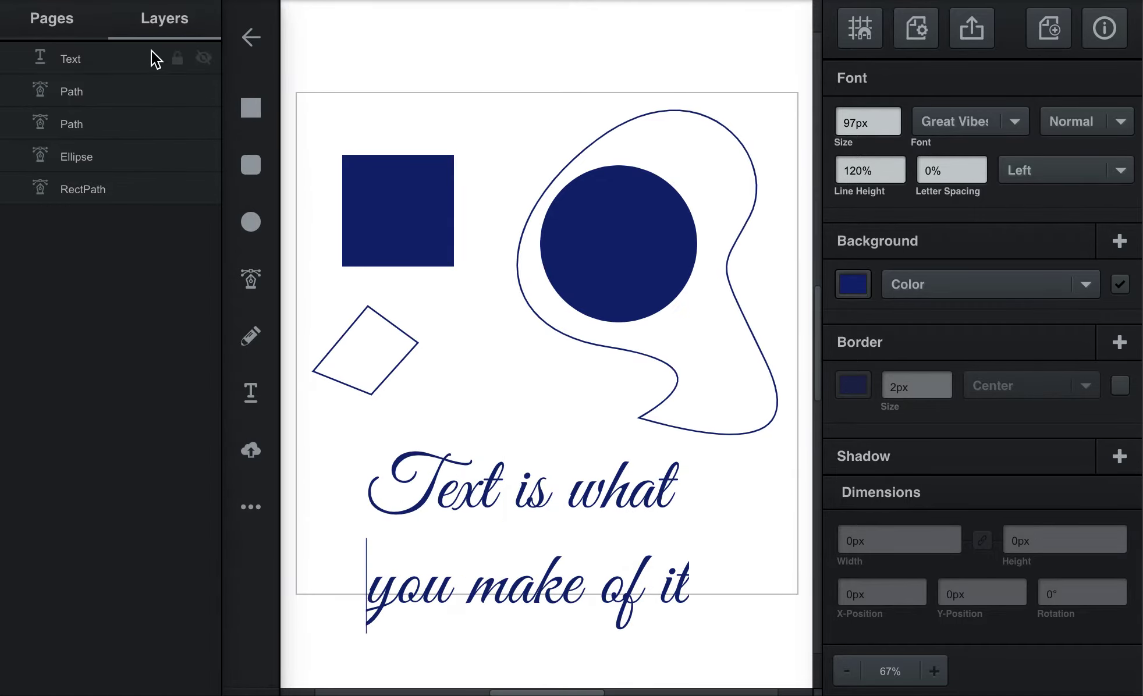
pyautogui.click(494, 372)
# Reduce the two-line text's line height to 71% and raise its letter spacing to 3%
pyautogui.click(487, 486)
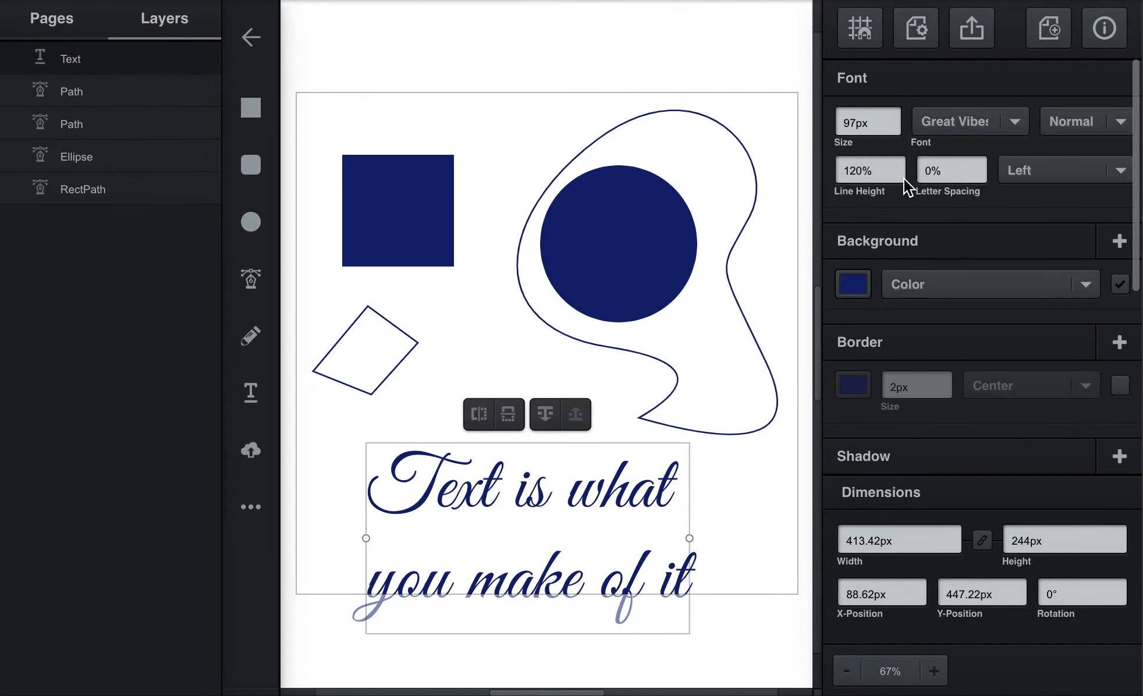
pyautogui.click(902, 175)
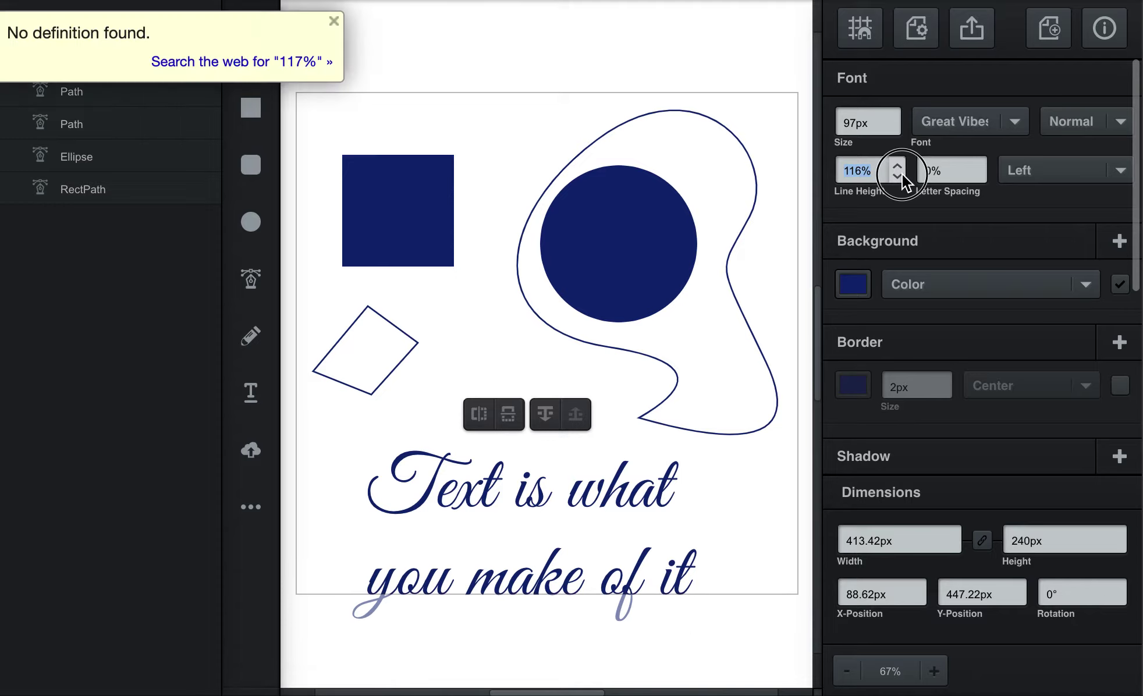
pyautogui.moveTo(902, 175); pyautogui.dragTo(902, 175)
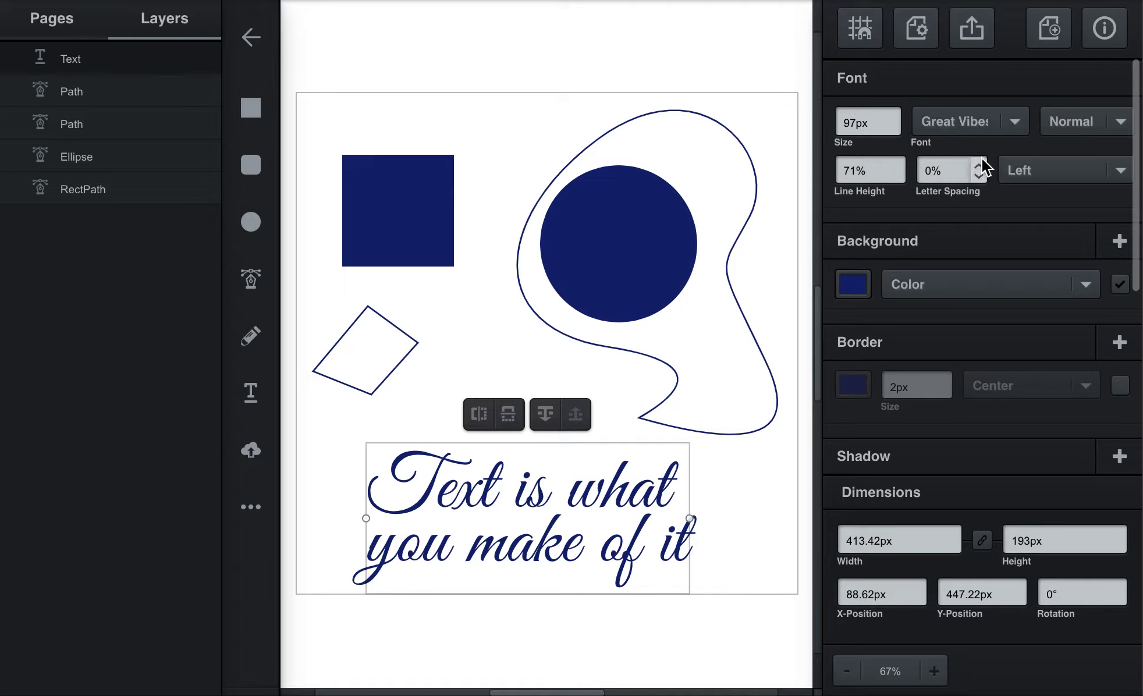
pyautogui.moveTo(981, 159)
pyautogui.mouseDown()
pyautogui.moveTo(980, 178)
pyautogui.moveTo(980, 162)
pyautogui.mouseUp()
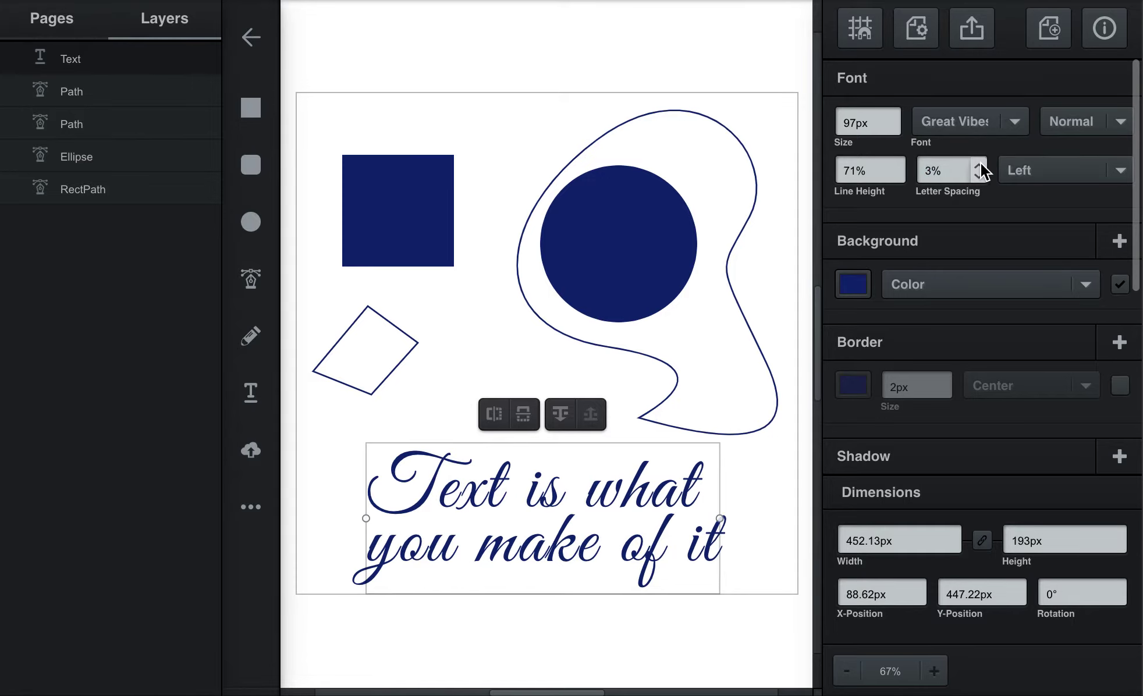
# Change the text's background color to green, #25750f
pyautogui.click(856, 288)
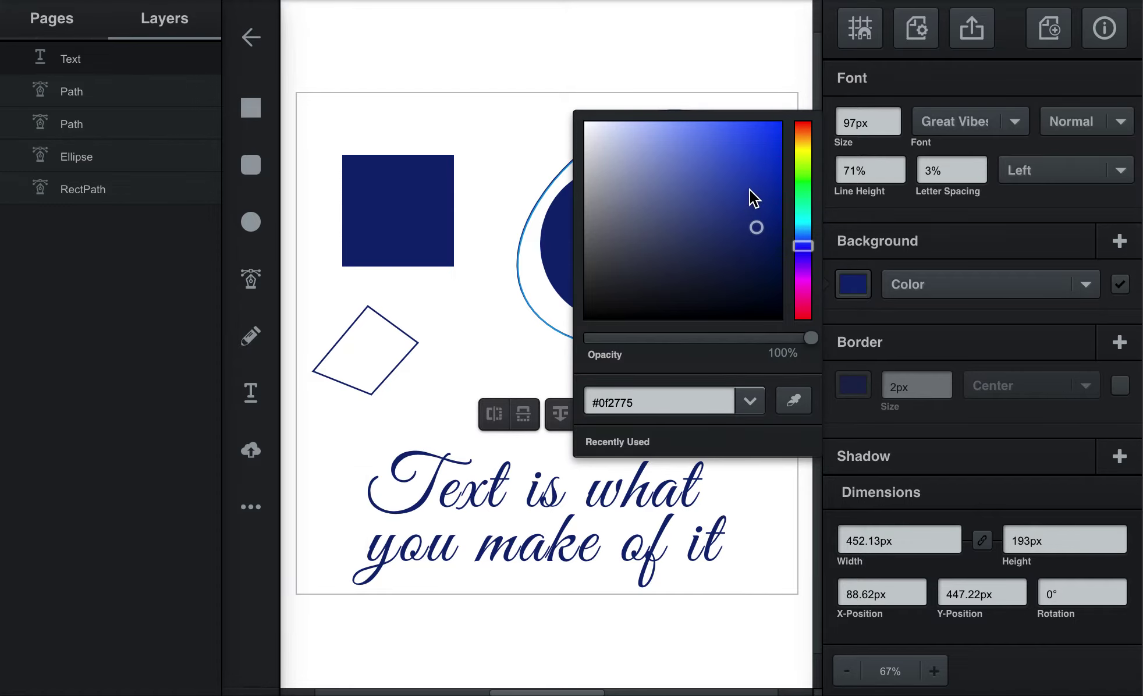
pyautogui.click(809, 180)
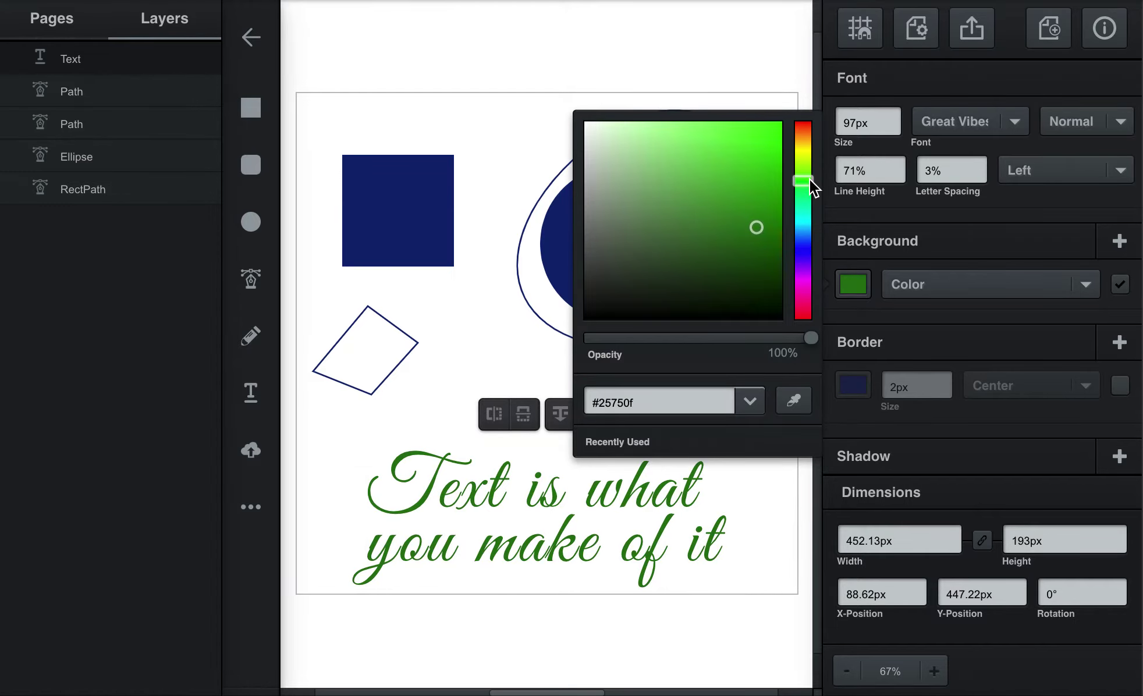
pyautogui.click(975, 323)
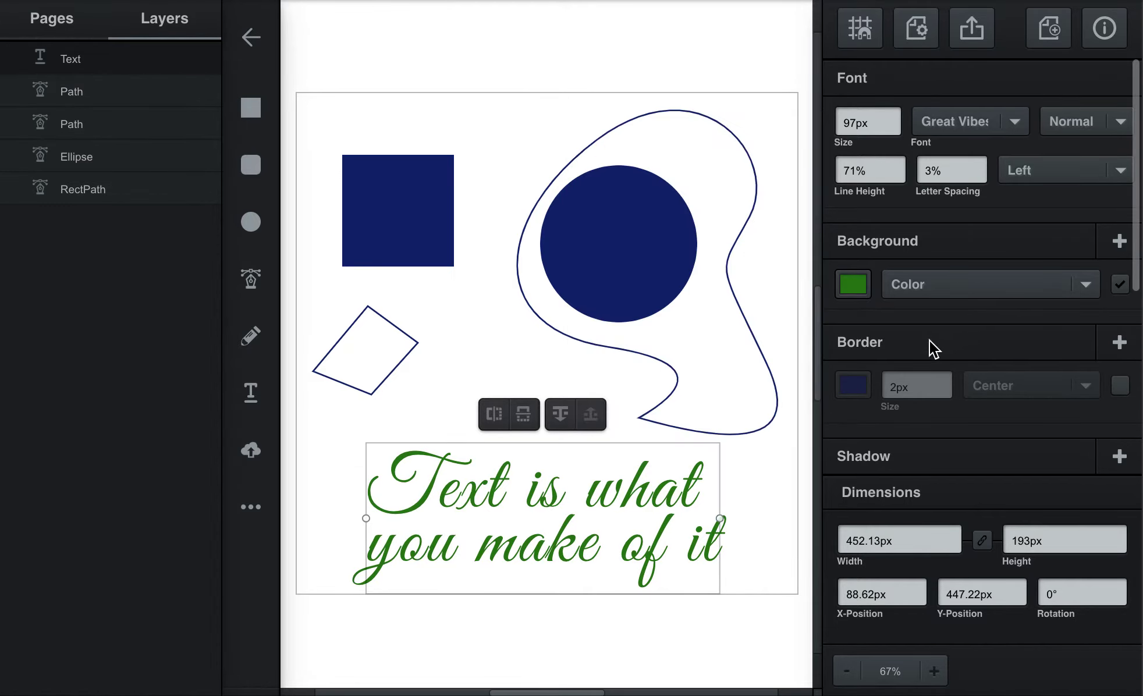
# Add a border to the text, color it green #2c750f and set its size to 1px
pyautogui.click(855, 385)
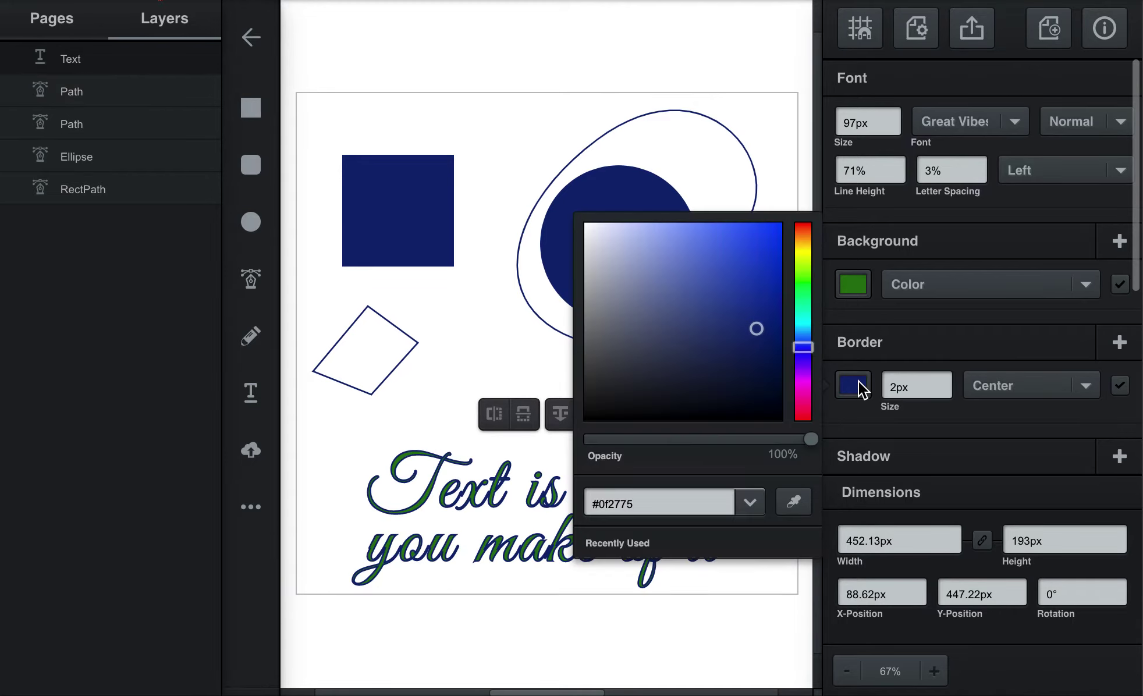
pyautogui.click(801, 279)
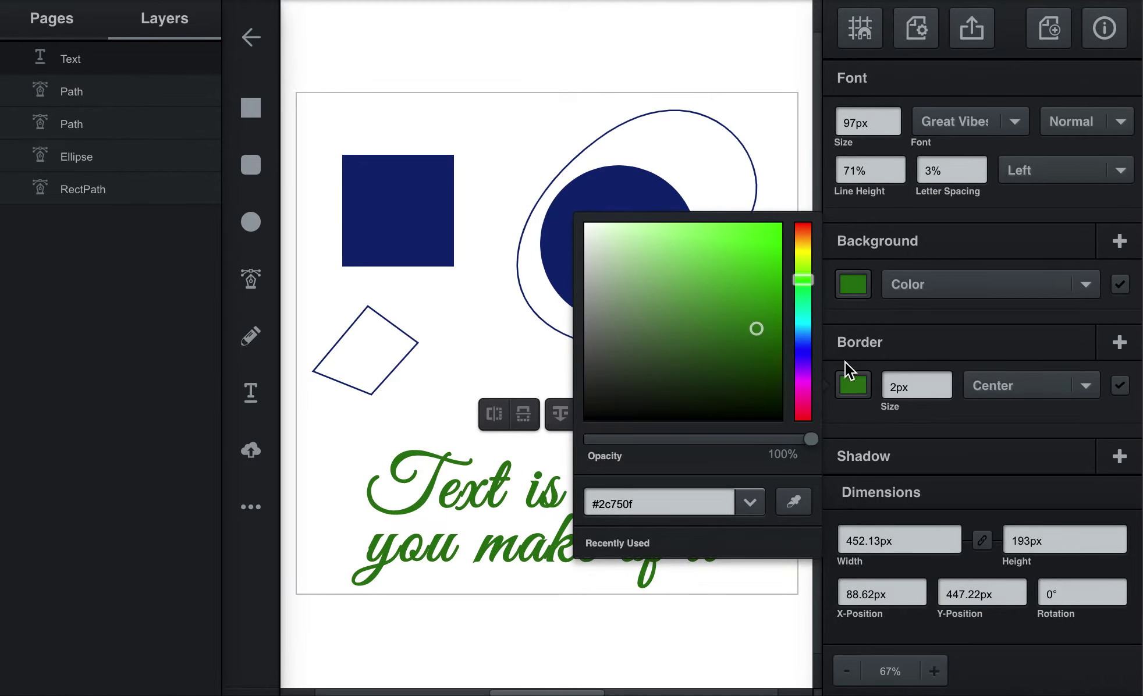
pyautogui.doubleClick(943, 393)
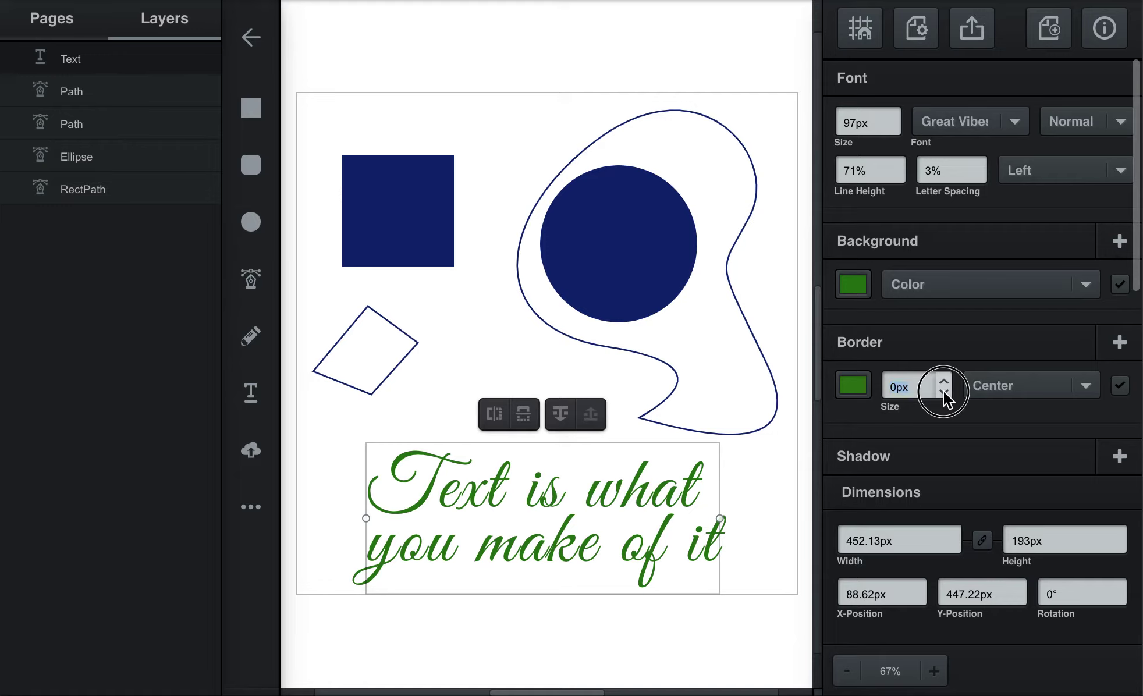
pyautogui.doubleClick(942, 392)
pyautogui.click(942, 391)
pyautogui.doubleClick(904, 389)
pyautogui.write('1')
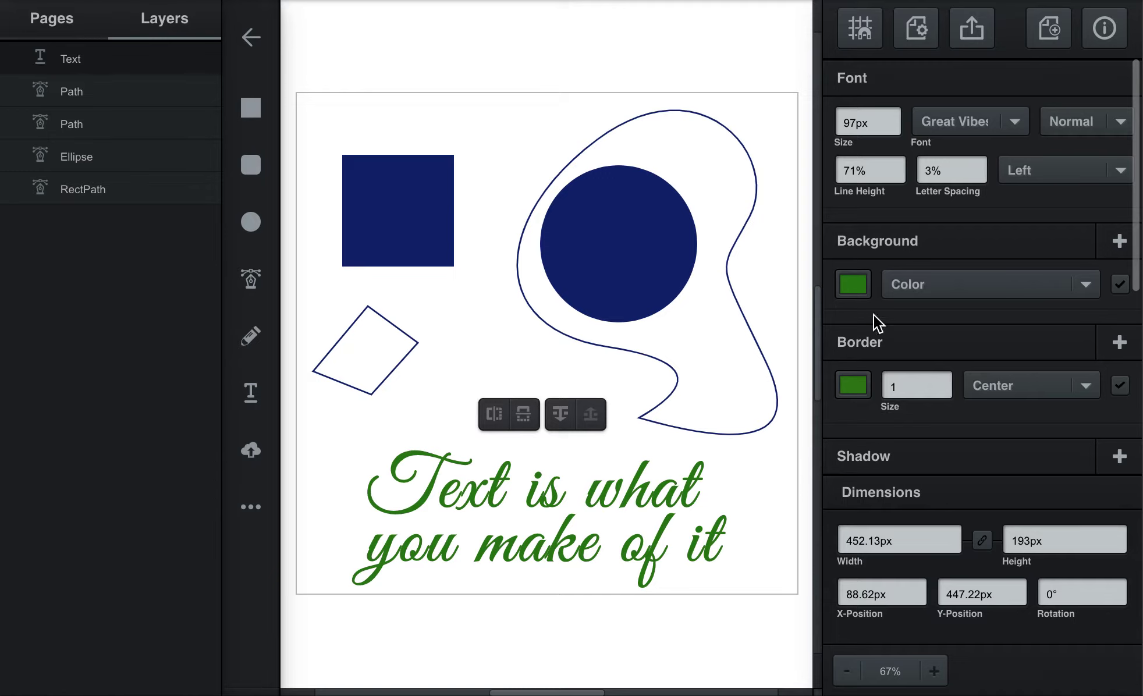
# Recolor the text's border to blue #1647b6 and increase its size to 3px
pyautogui.click(856, 392)
pyautogui.click(804, 344)
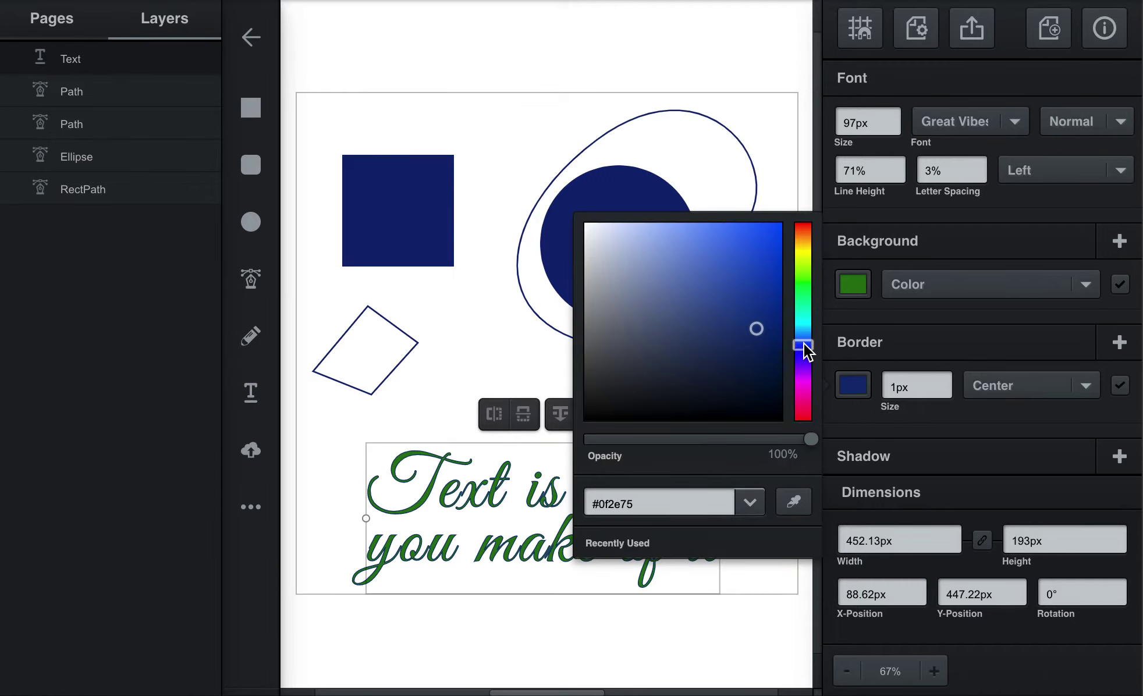
pyautogui.click(757, 278)
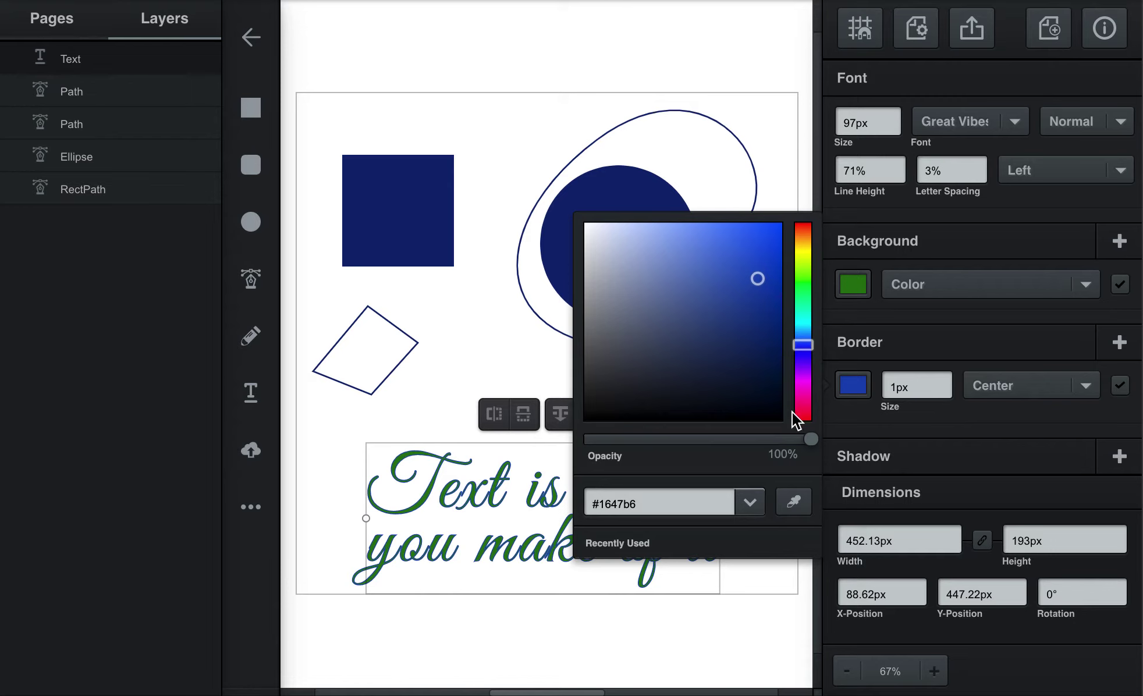
pyautogui.click(964, 414)
pyautogui.click(943, 377)
pyautogui.click(943, 377)
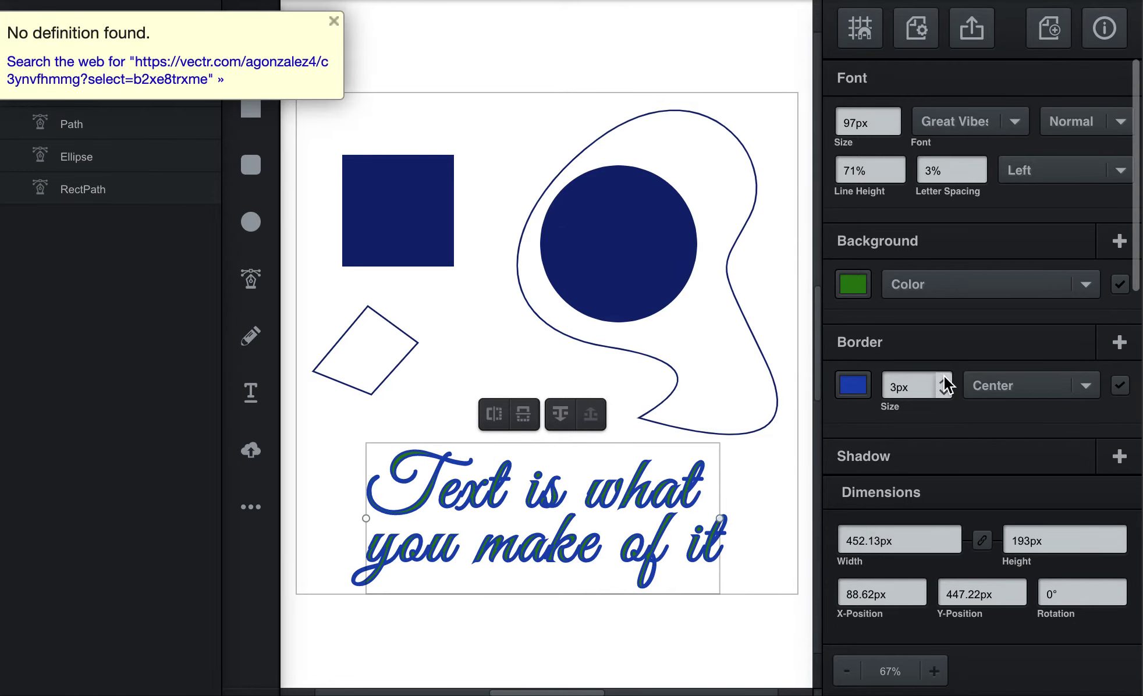
# Try the Inside alignment for the text's border, then disable the border and deselect the text
pyautogui.click(1063, 386)
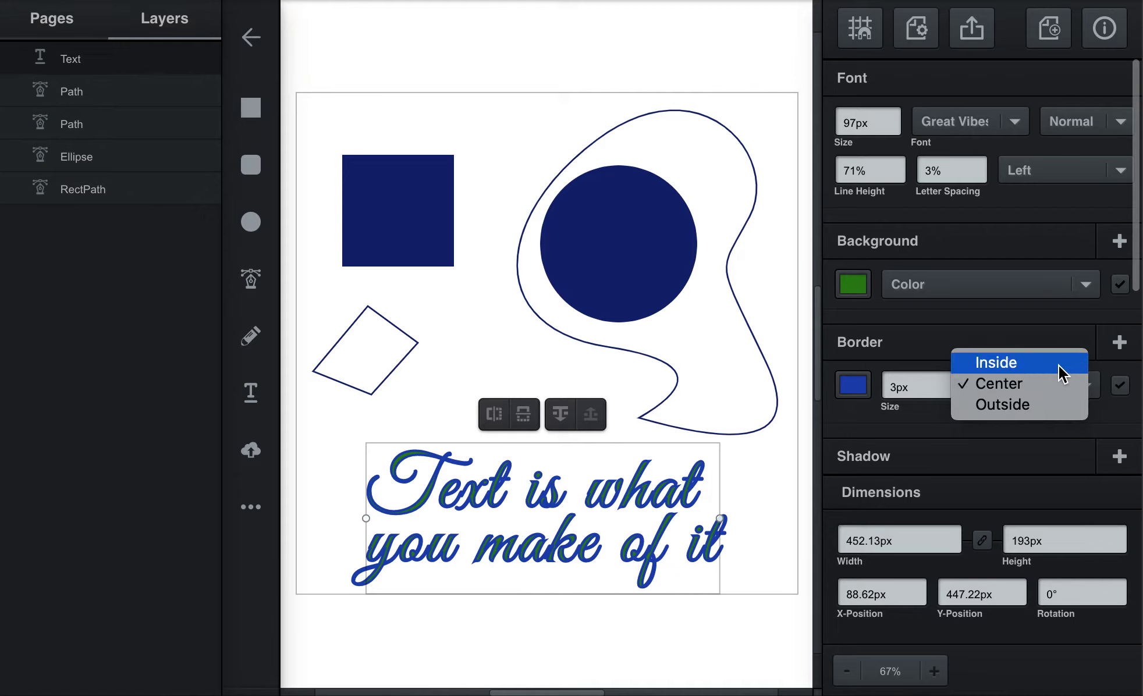
pyautogui.click(1058, 363)
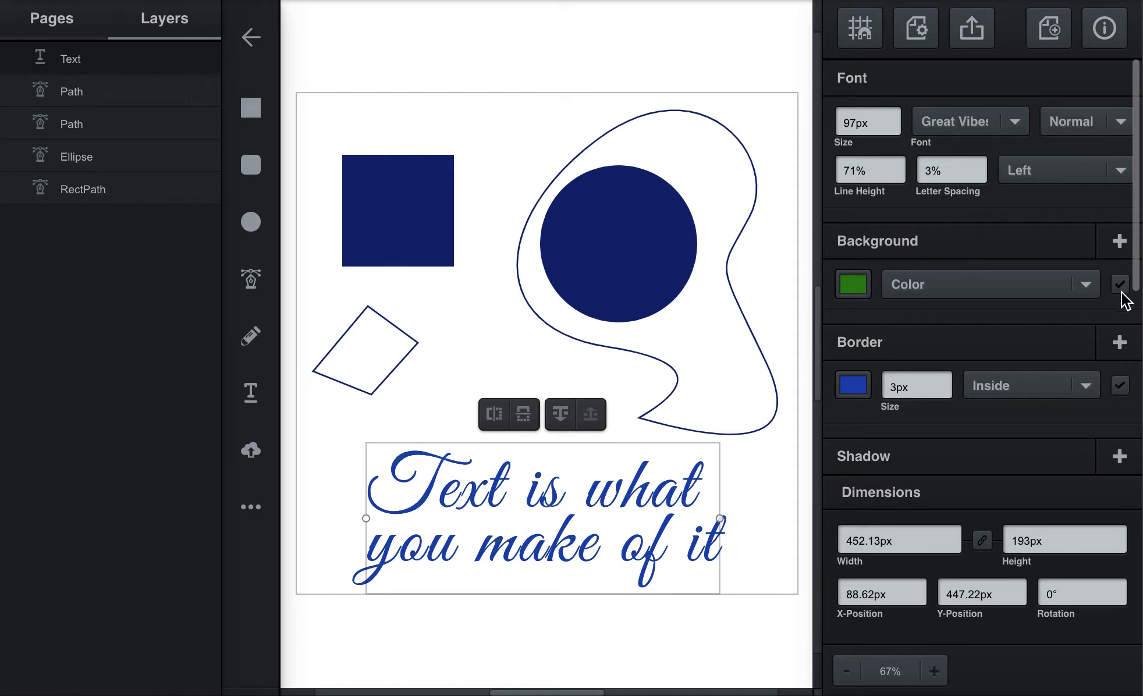
pyautogui.click(1120, 385)
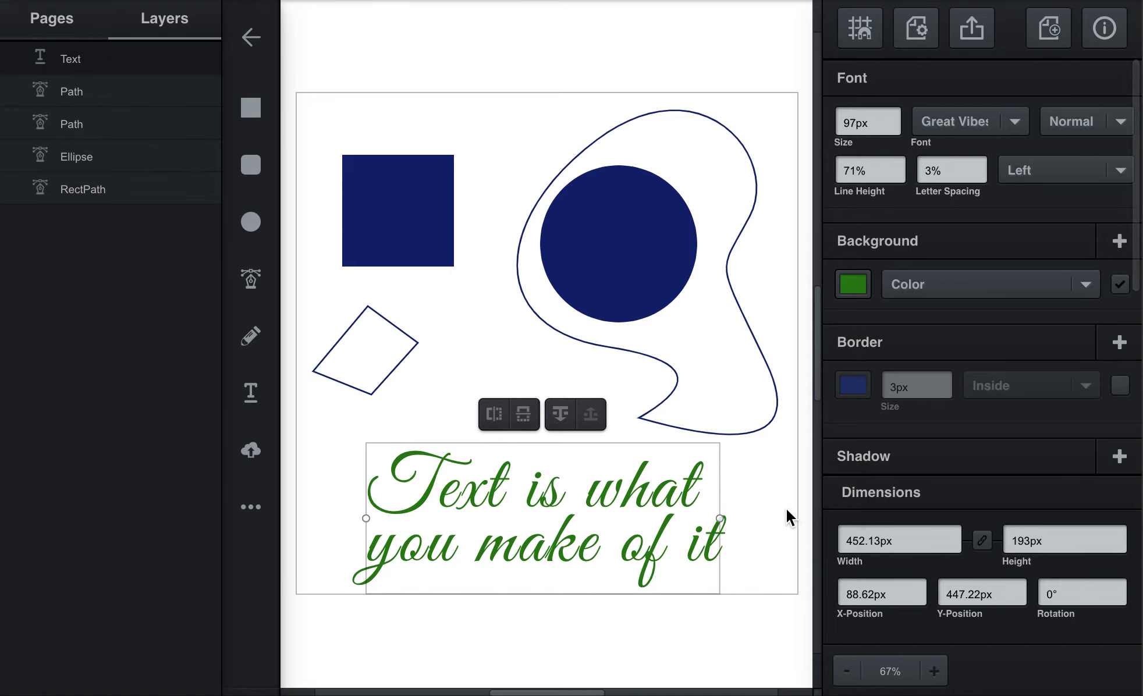
pyautogui.click(753, 611)
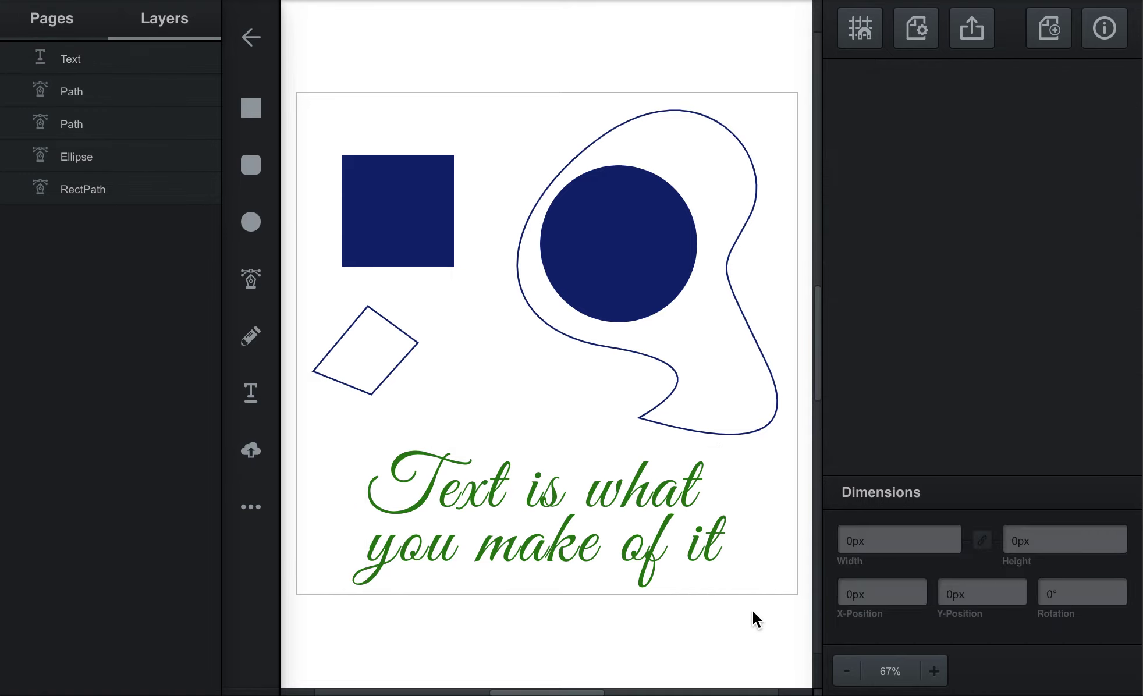
# Try stacking four shadows on the green text
pyautogui.click(625, 499)
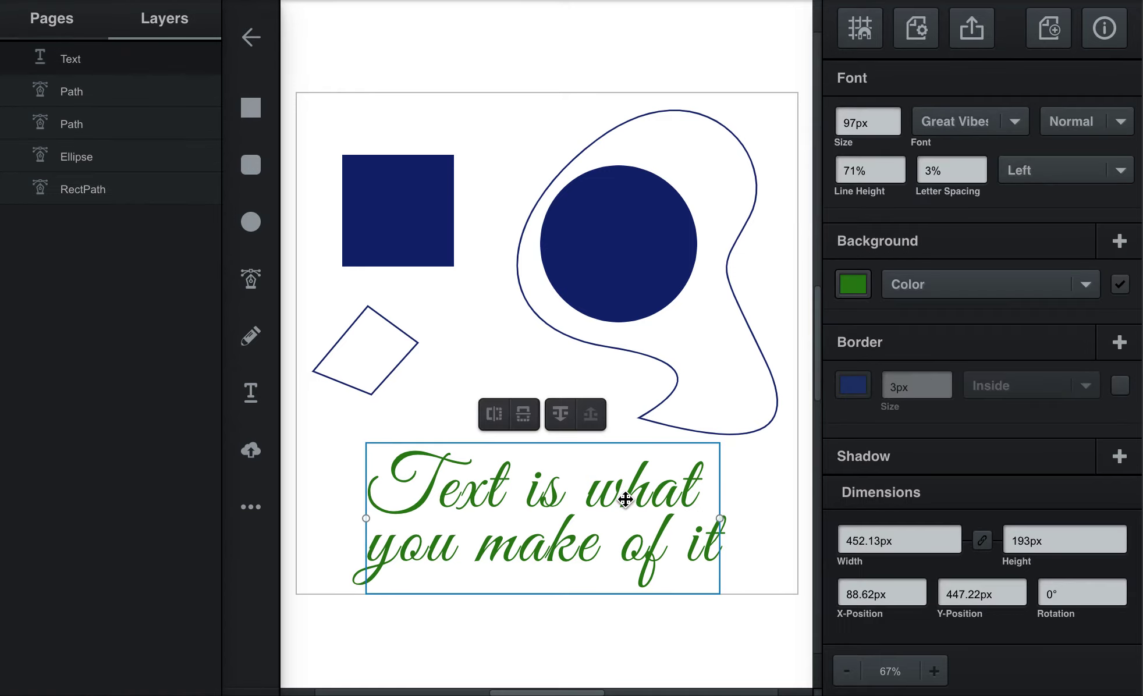
pyautogui.click(1118, 455)
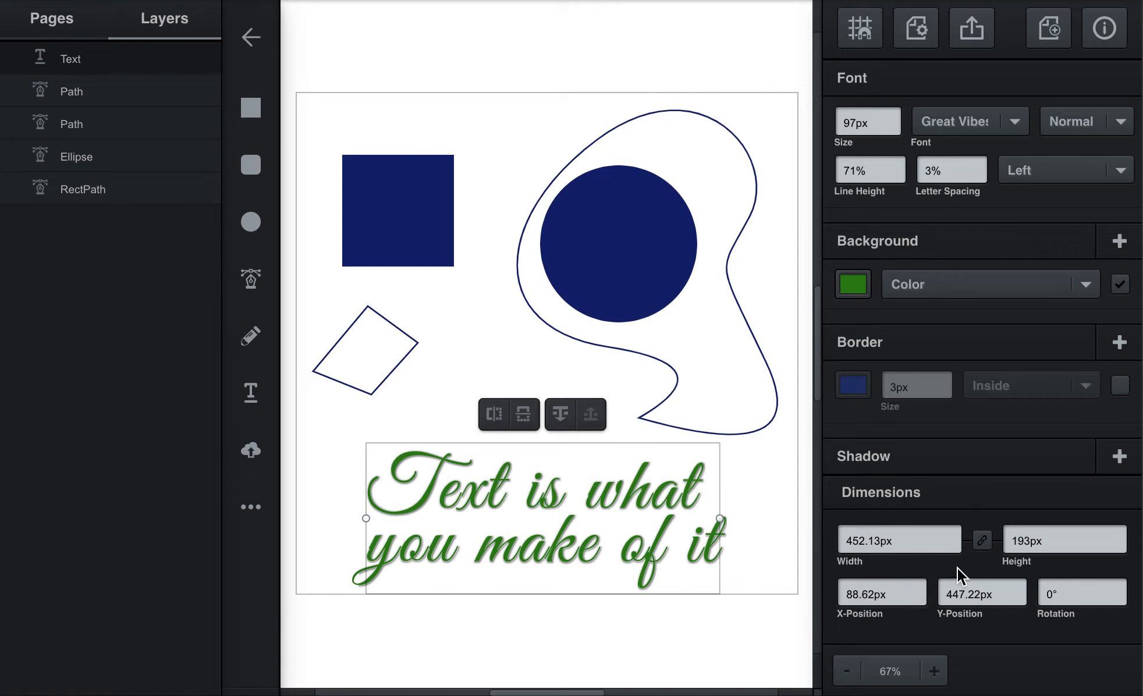
pyautogui.click(932, 672)
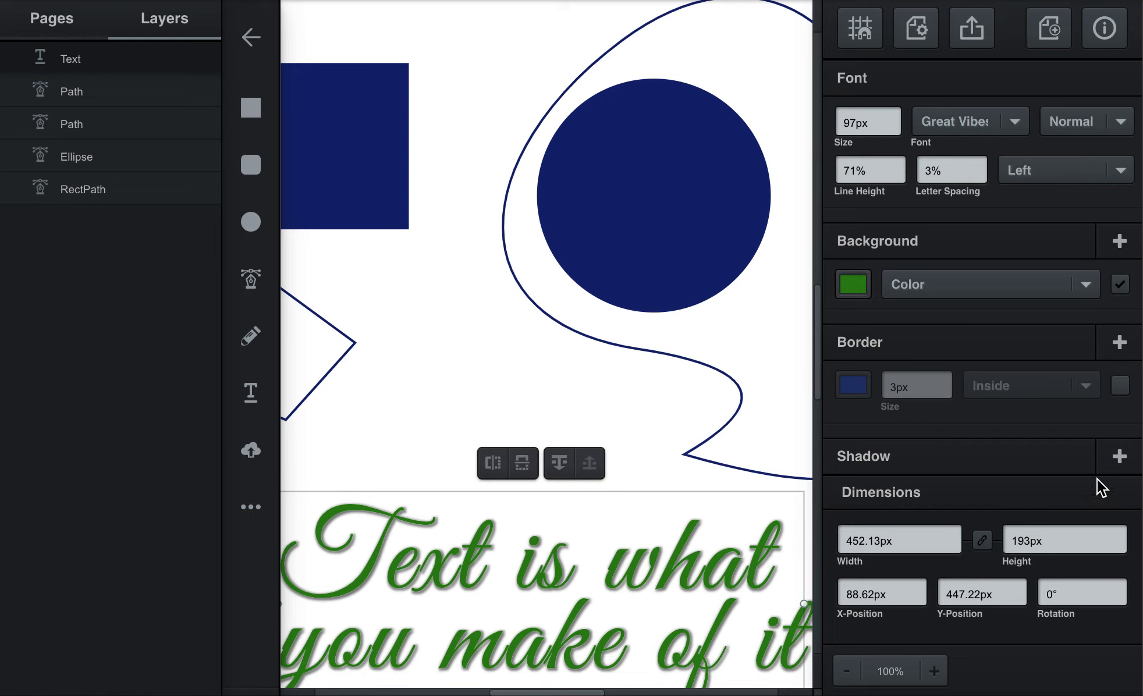
pyautogui.click(1124, 459)
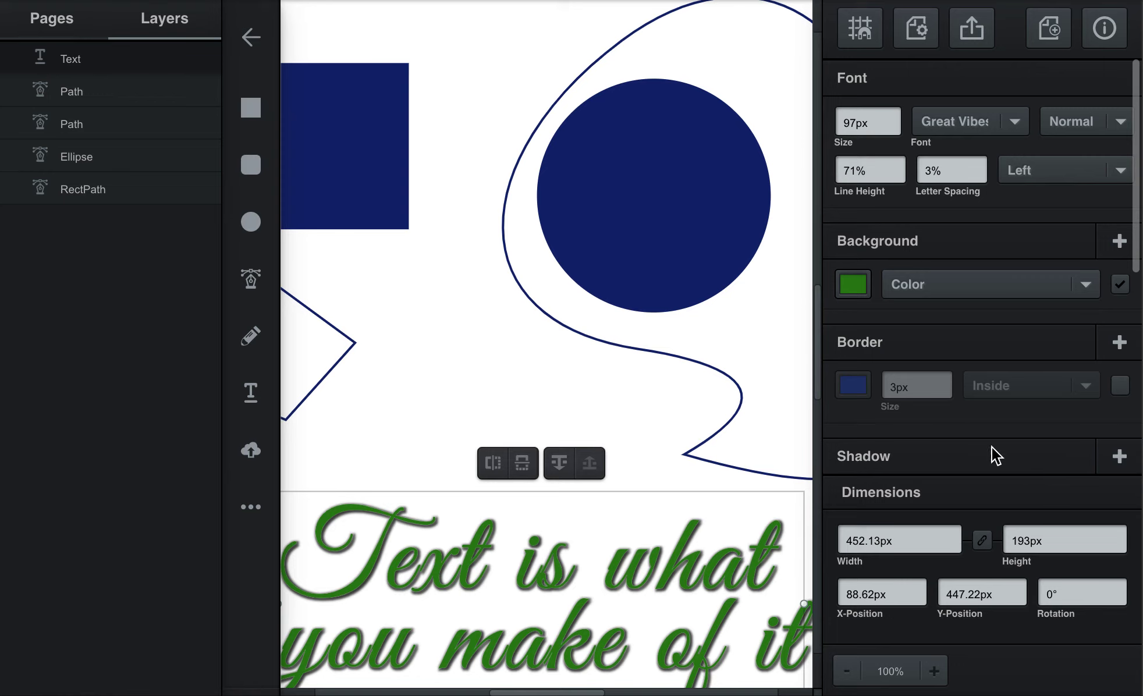
pyautogui.click(1123, 457)
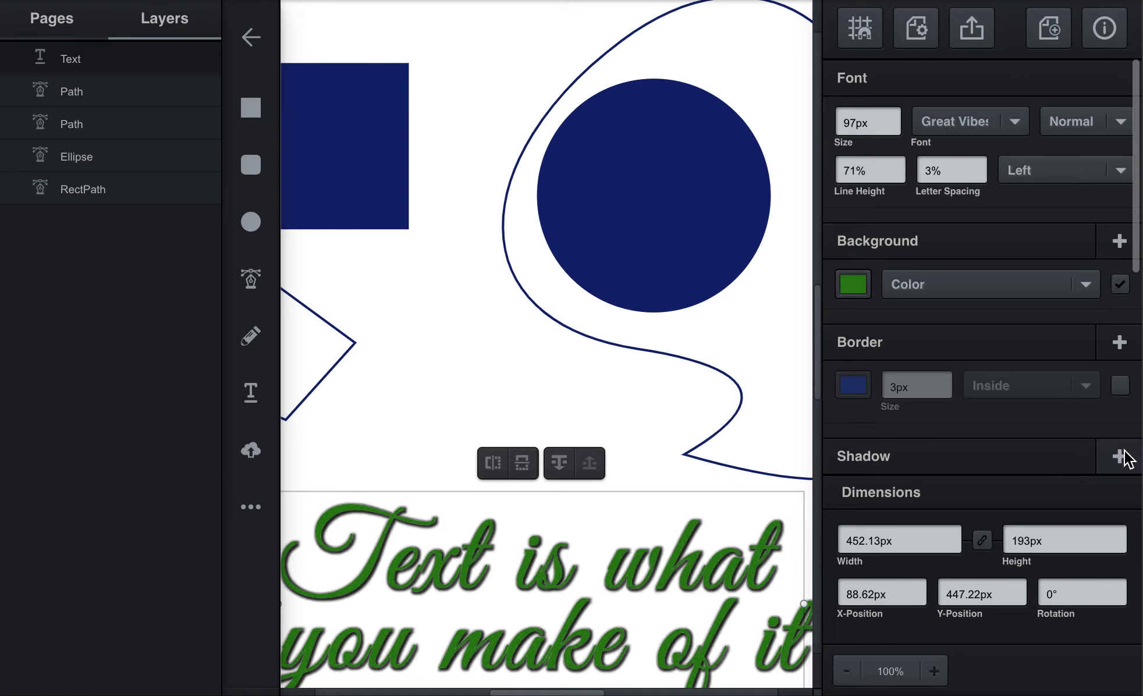
pyautogui.click(1123, 457)
# Undo all the shadows added to the text and deselect it
pyautogui.press('super+z')
pyautogui.press('super+z')
pyautogui.press('super+z')
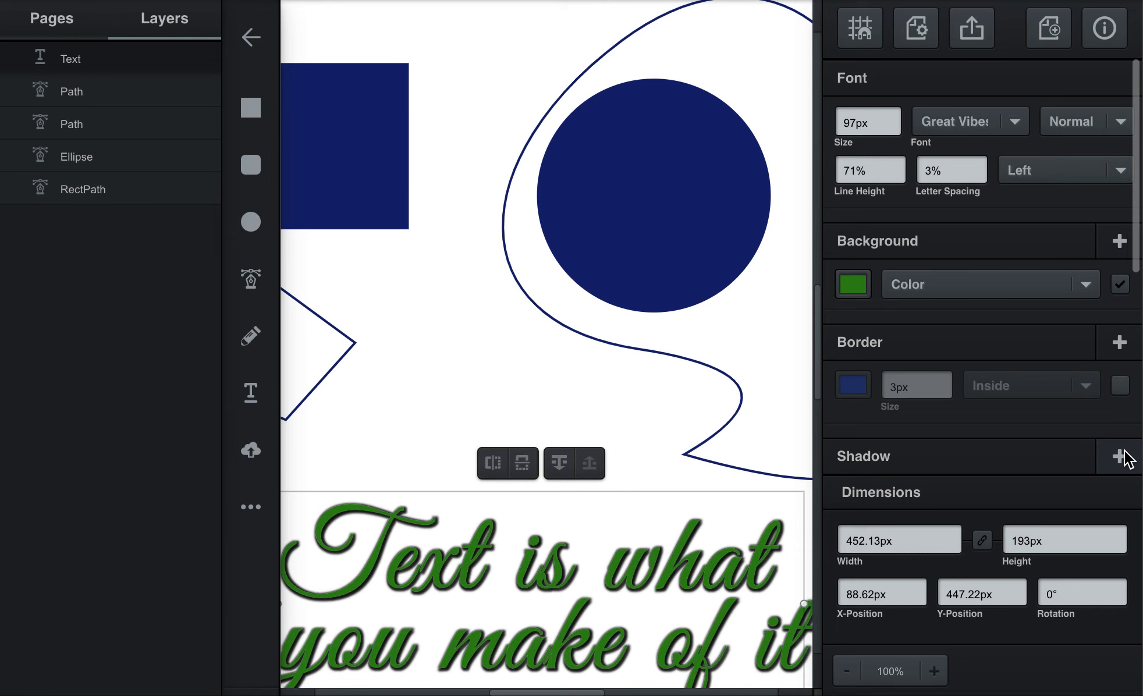
pyautogui.press('super+z')
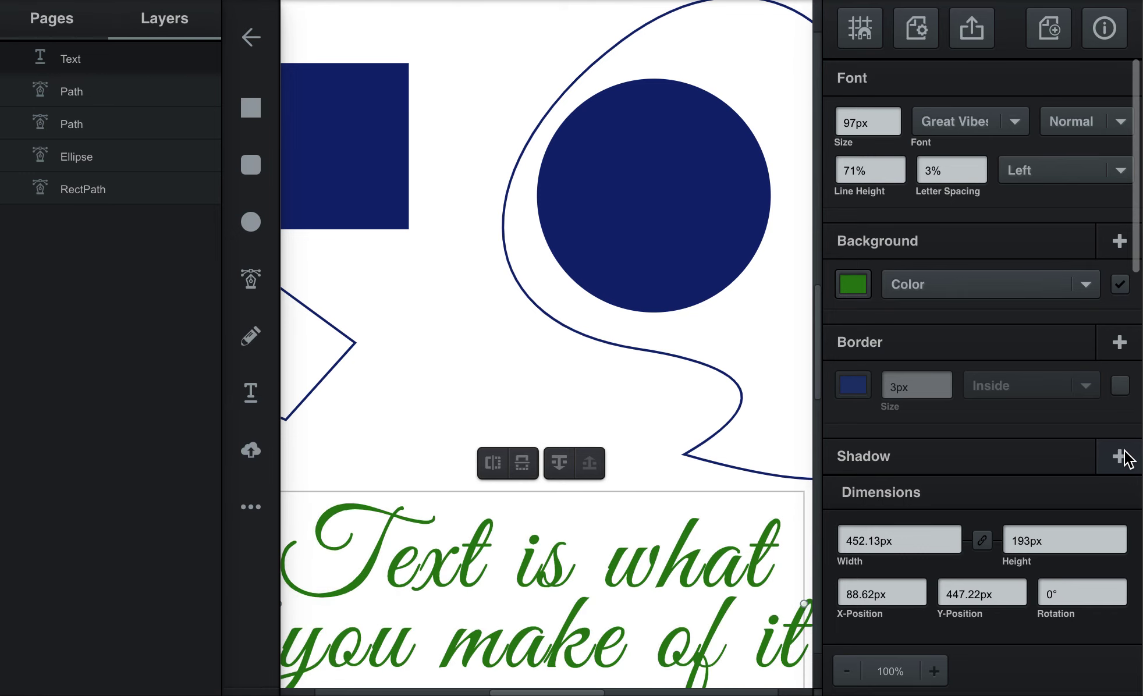
pyautogui.click(405, 439)
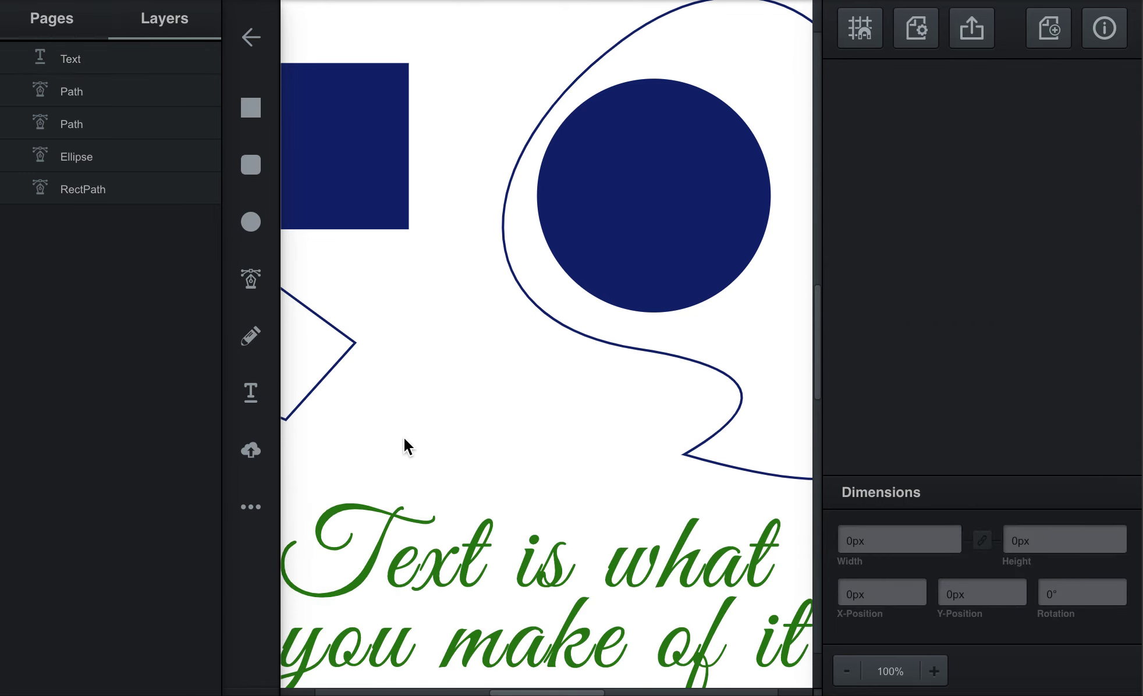
# Select the text layer and the large curved path's layer in turn, and open the document's page list
pyautogui.scroll(-2, 404, 438)
pyautogui.press('super+minus')
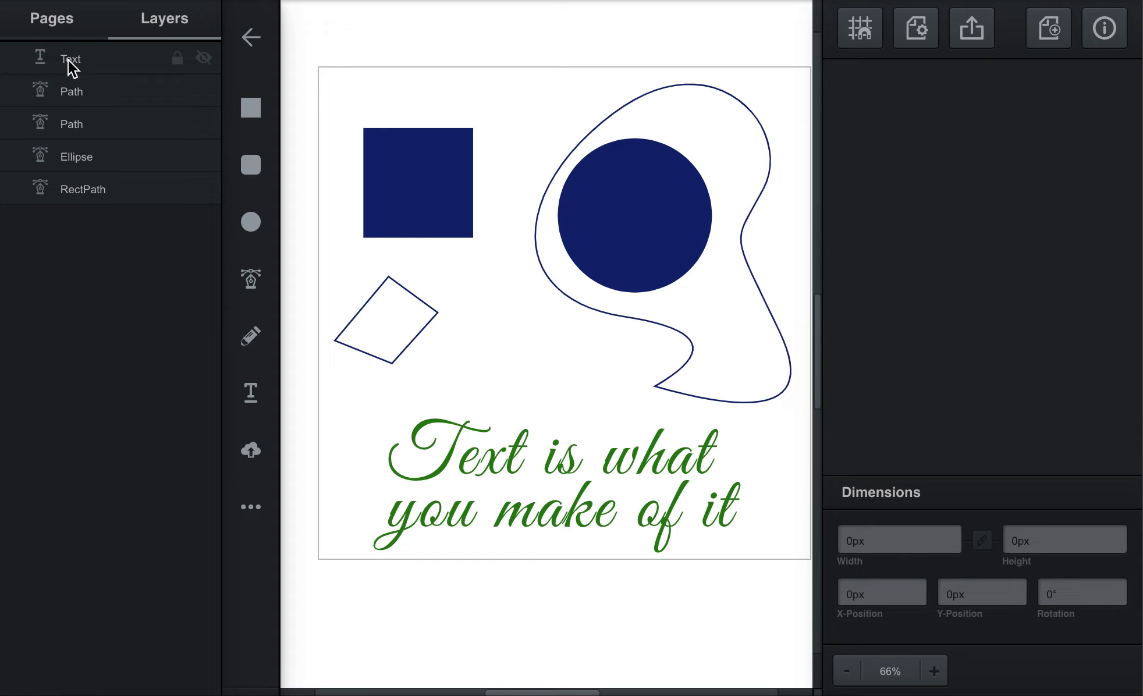
pyautogui.click(89, 60)
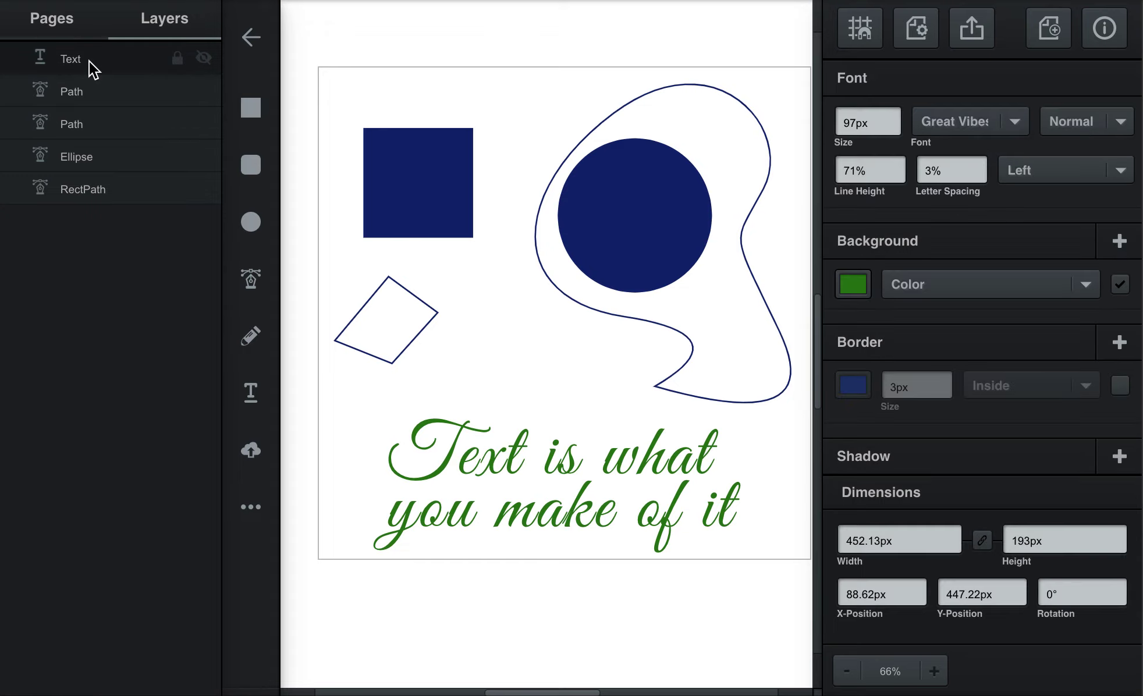
pyautogui.click(92, 88)
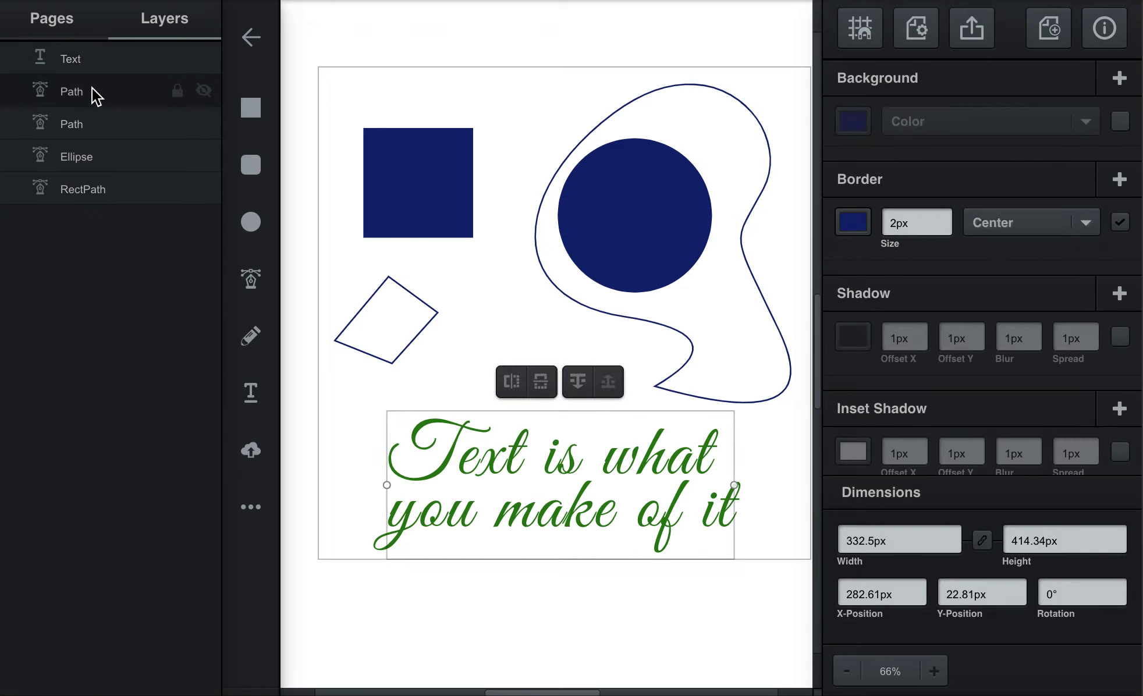
pyautogui.click(60, 32)
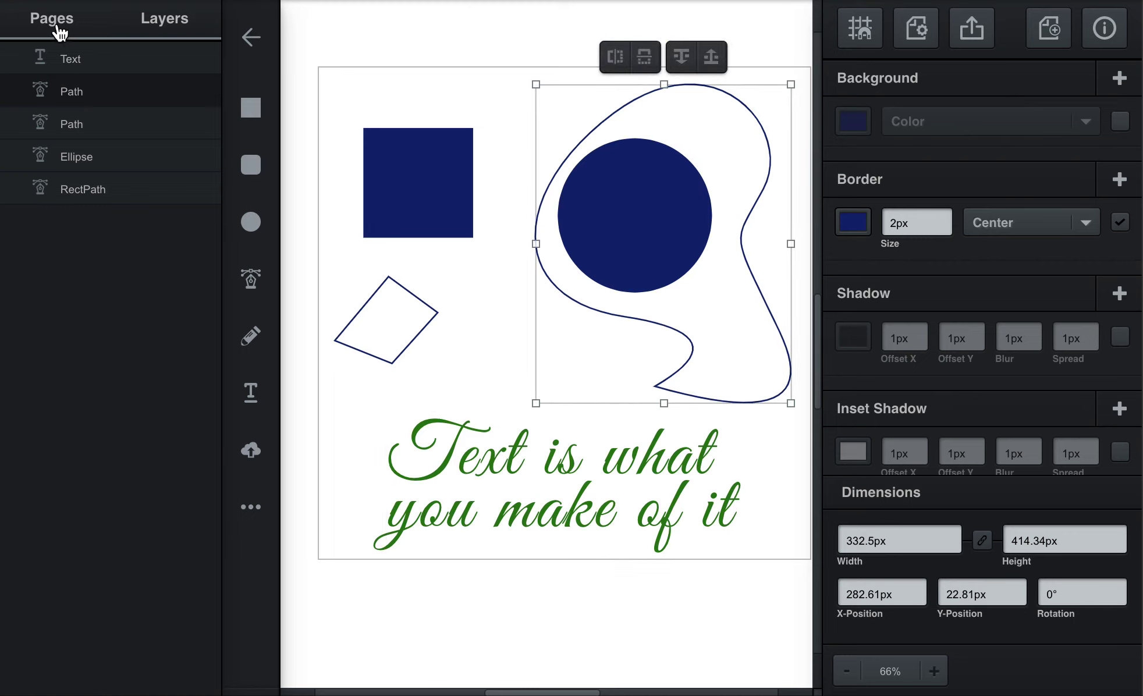